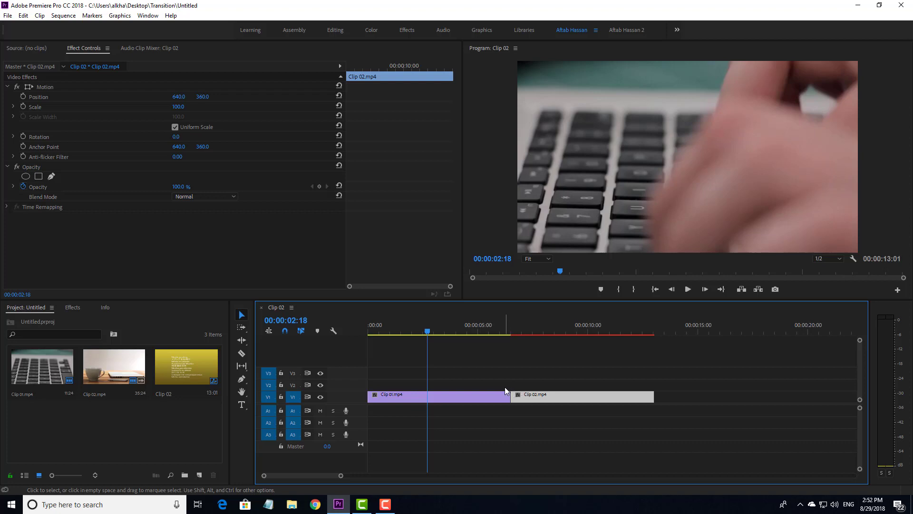
Play back and examine the cut between Clip 01 and Clip 02 in the sequence.
click(473, 328)
key(space)
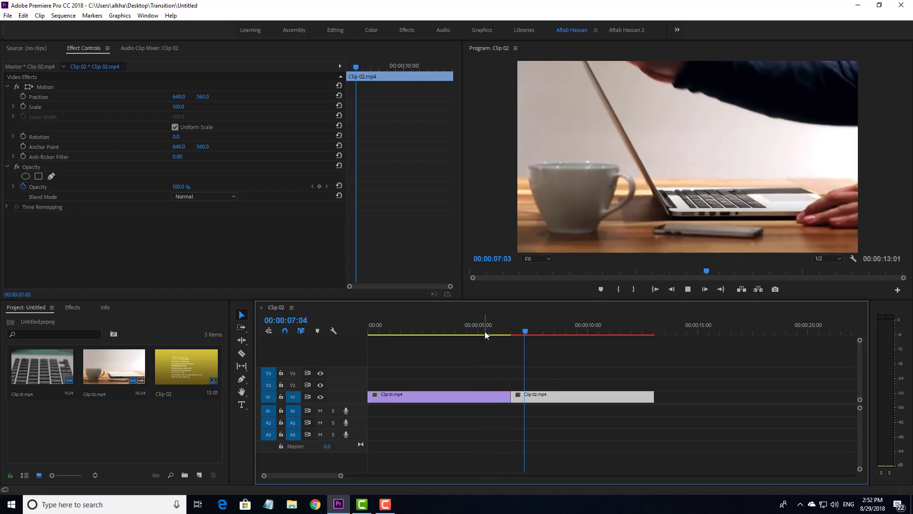
key(space)
drag(512, 331, 495, 332)
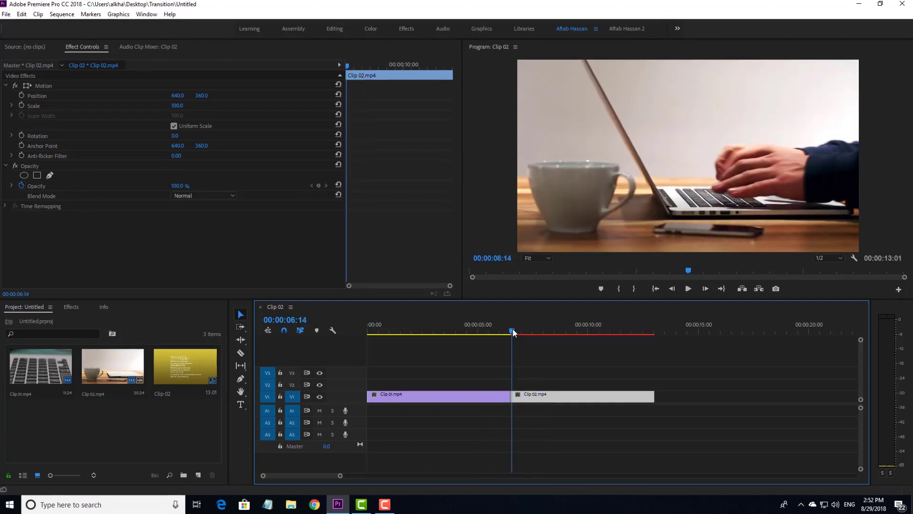
mouse_move(483, 301)
mouse_down()
mouse_move(503, 304)
mouse_move(487, 310)
mouse_up()
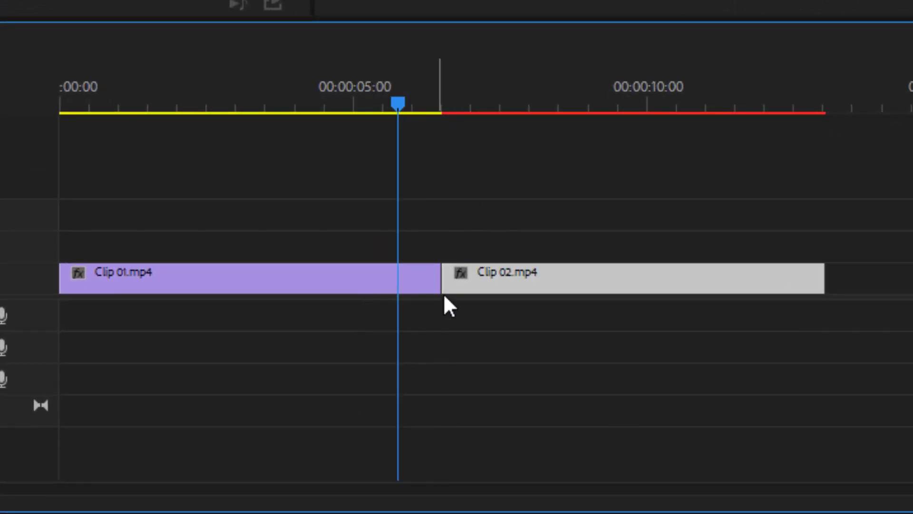
scroll(447, 302, up, 3)
key(space)
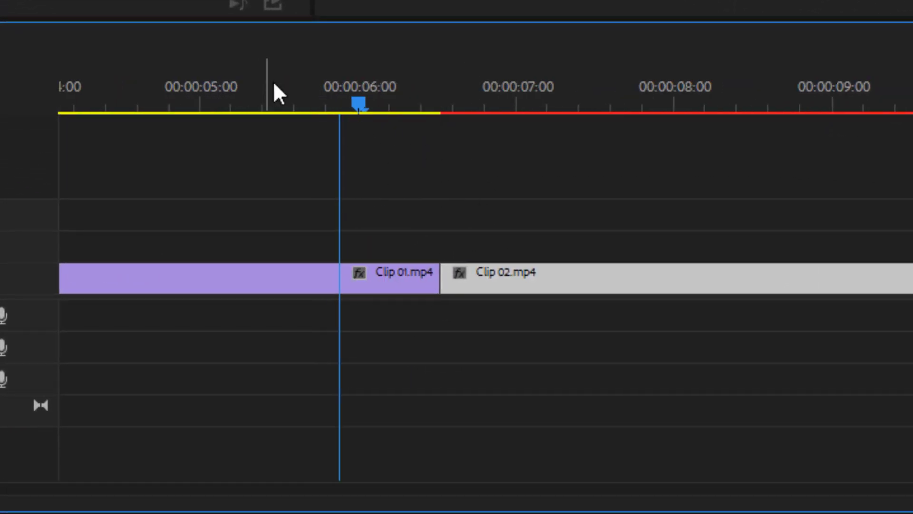
drag(495, 95, 251, 72)
scroll(438, 241, down, 3)
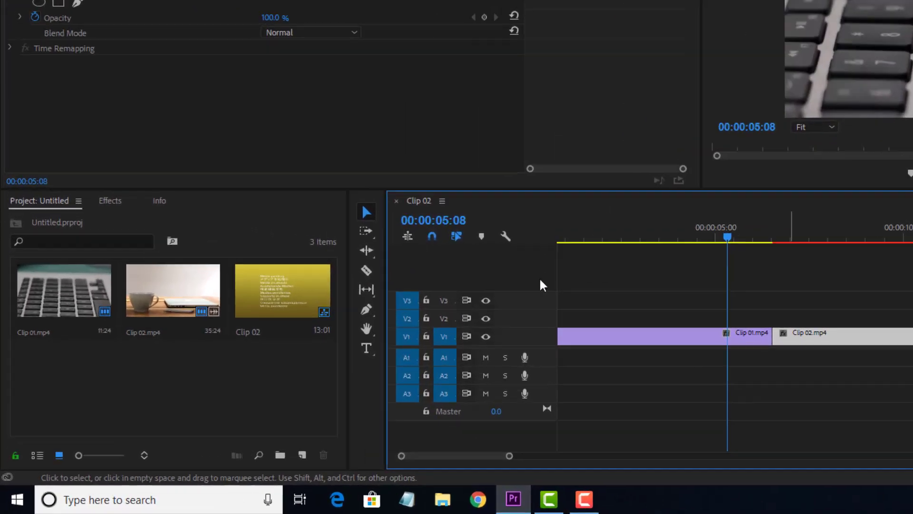
Find the Push video transition and apply it to the cut between Clip 01 and Clip 02.
click(114, 204)
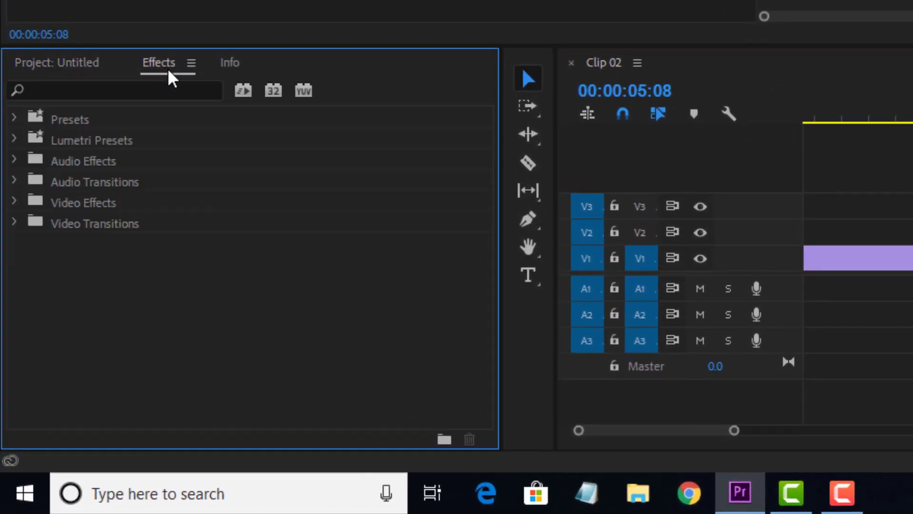
click(106, 87)
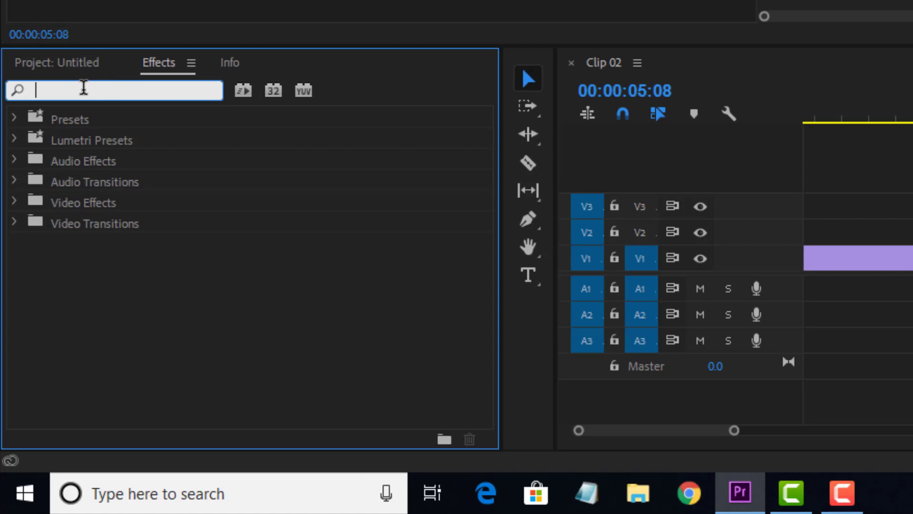
text(push)
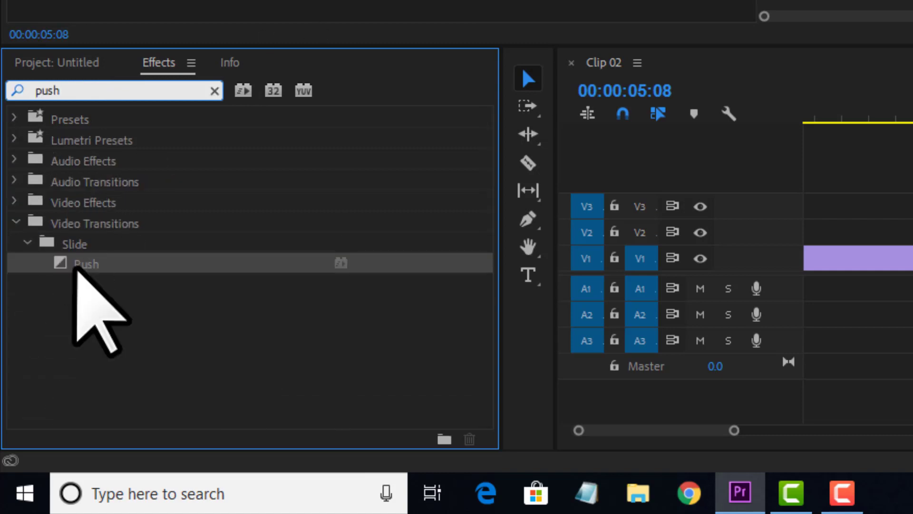
drag(89, 272, 361, 327)
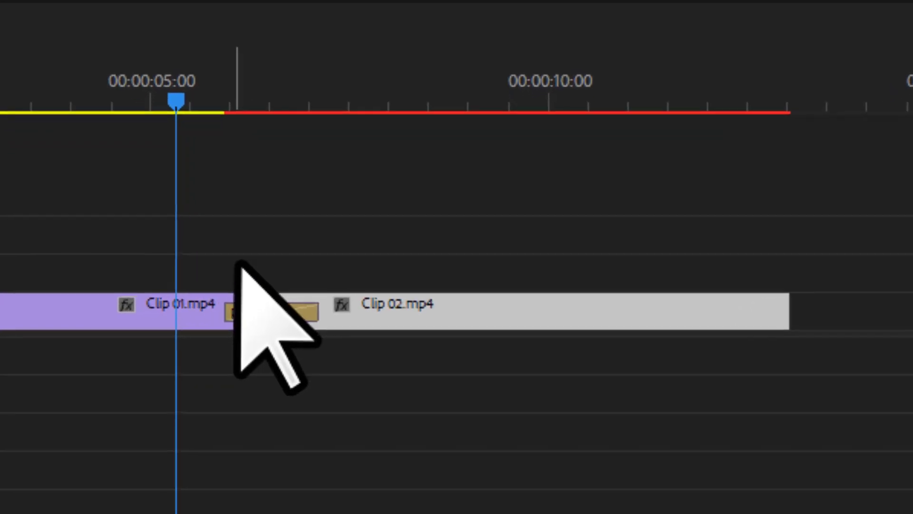
Play the sequence through the Push transition, starting from 00:00:04:16, to preview it.
drag(176, 90, 118, 64)
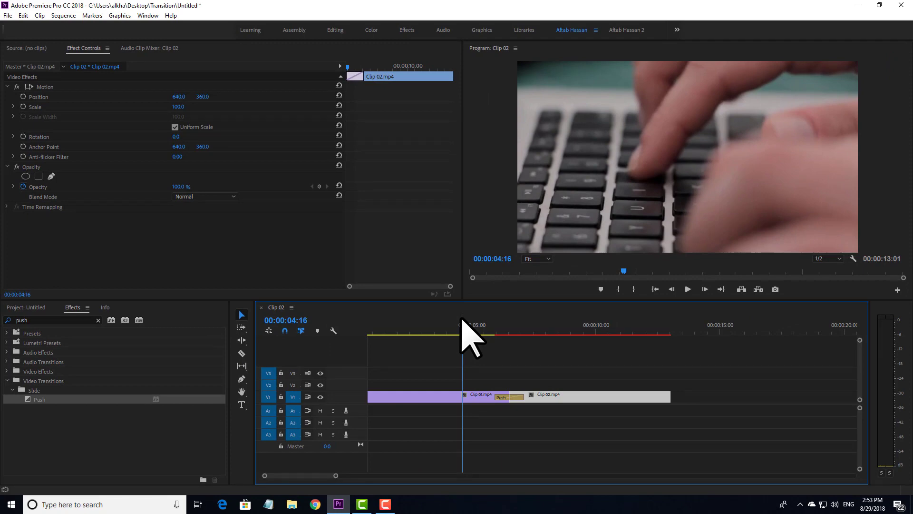
key(space)
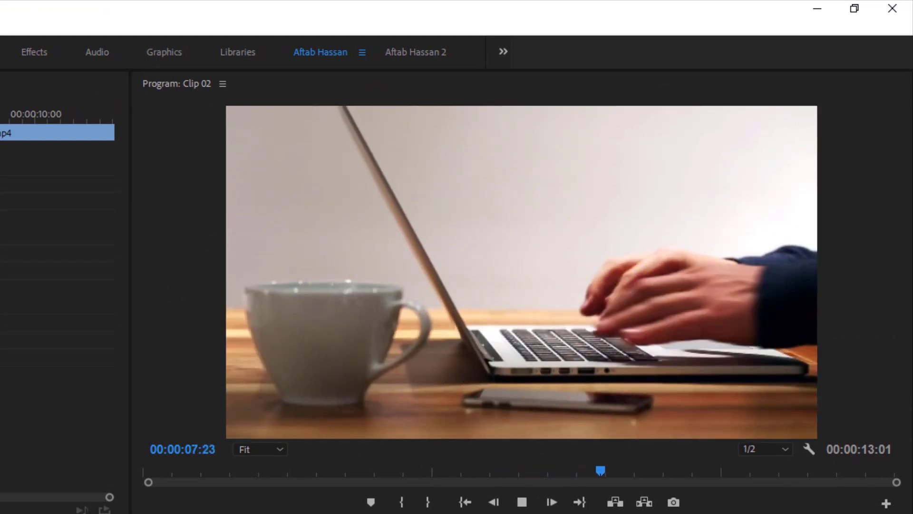
key(space)
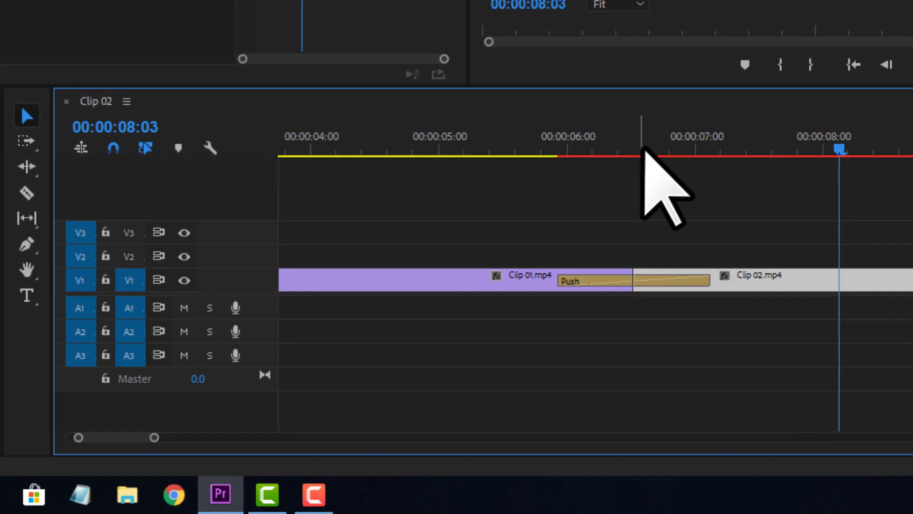
Toggle timeline snapping off and back on, snap the playhead to the cut between the clips, and deselect Clip 02.
drag(643, 148, 658, 156)
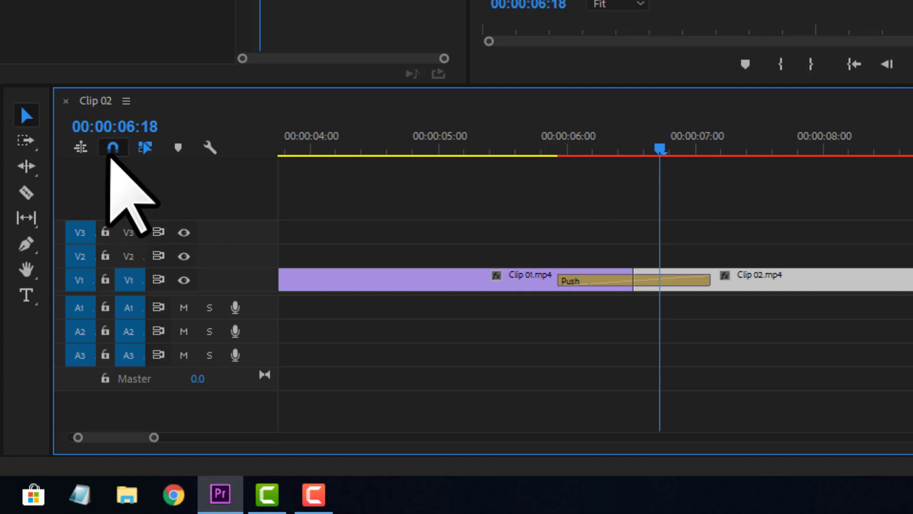
click(113, 149)
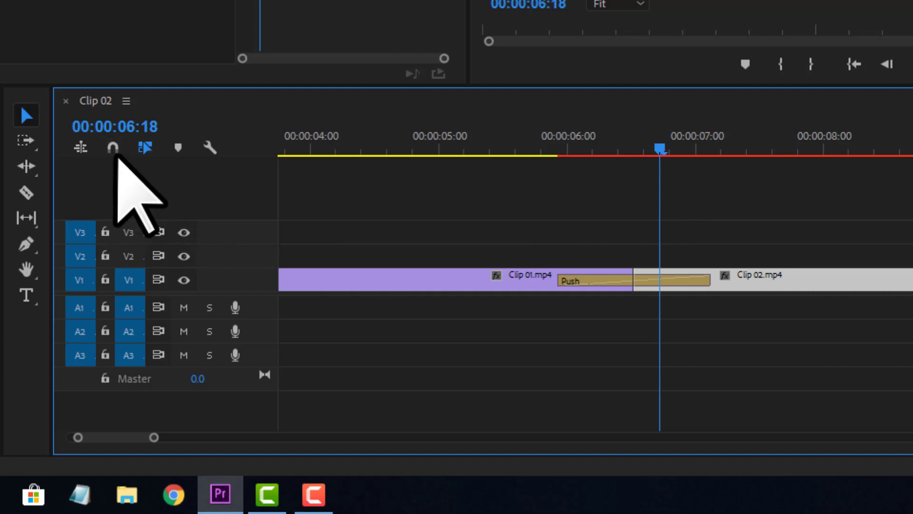
key(s)
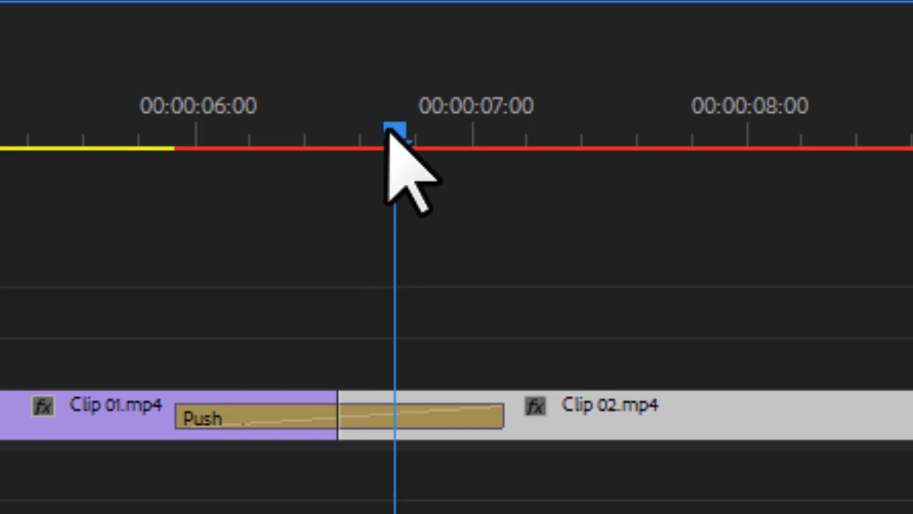
drag(387, 129, 339, 147)
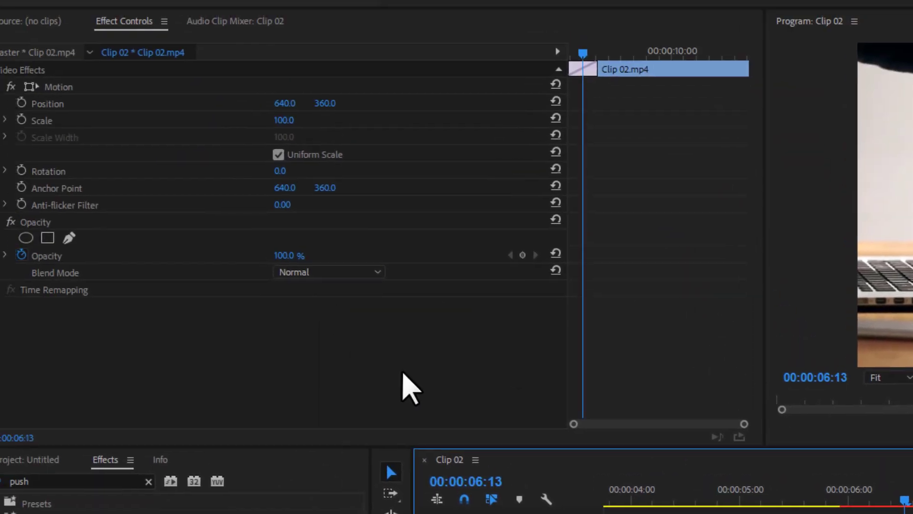
click(420, 391)
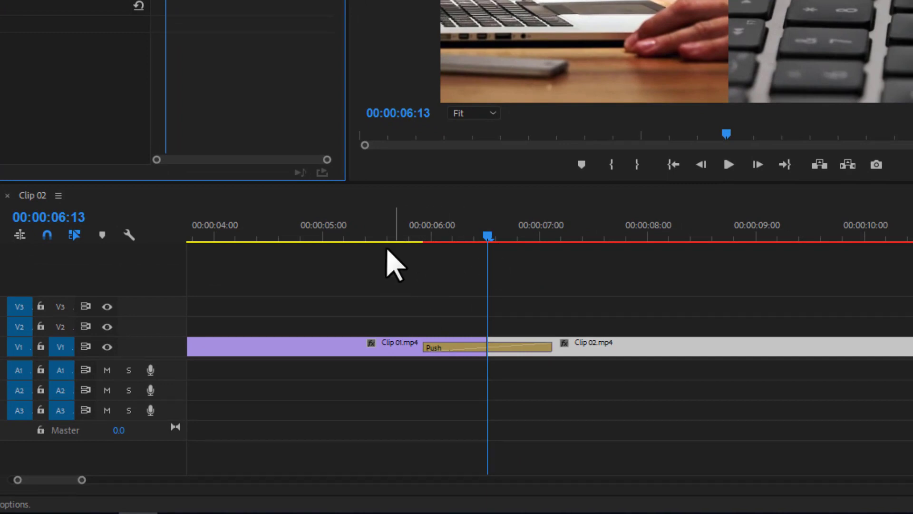
click(421, 282)
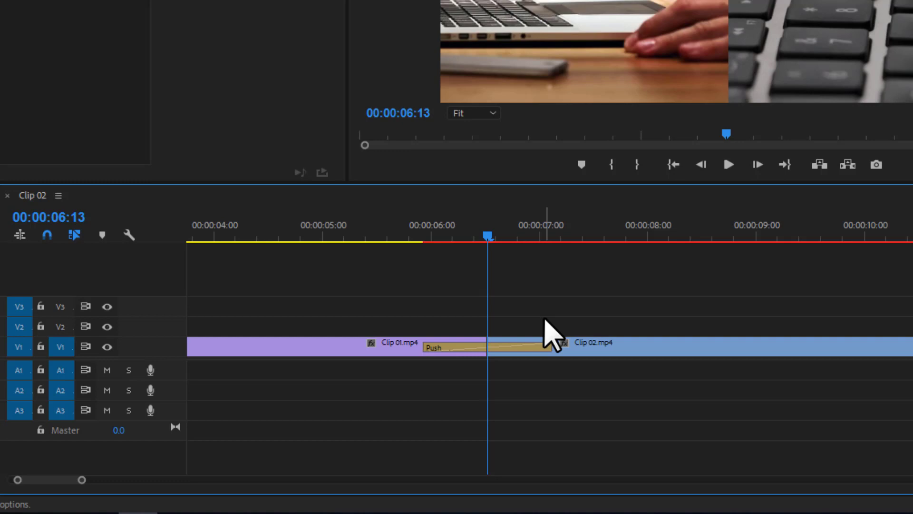
Step the playhead frame by frame around the cut until it is ten frames past it.
key(Left)
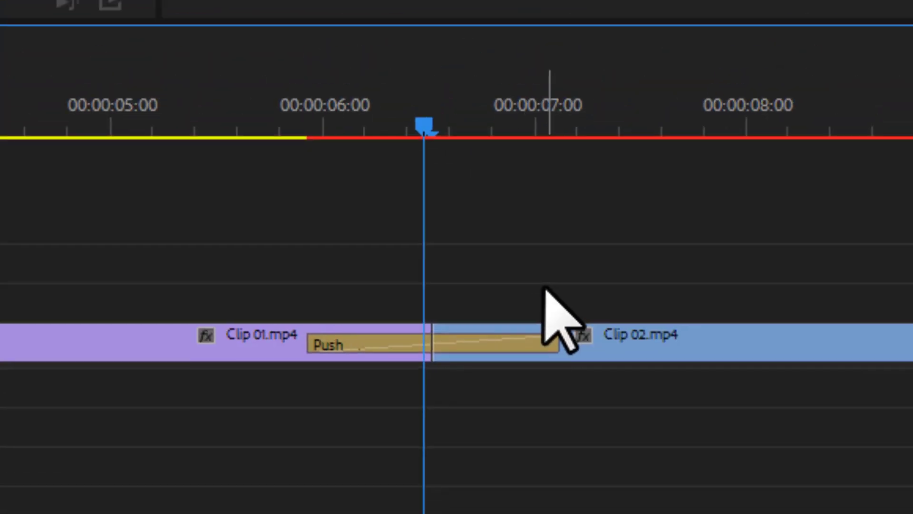
key(Right)
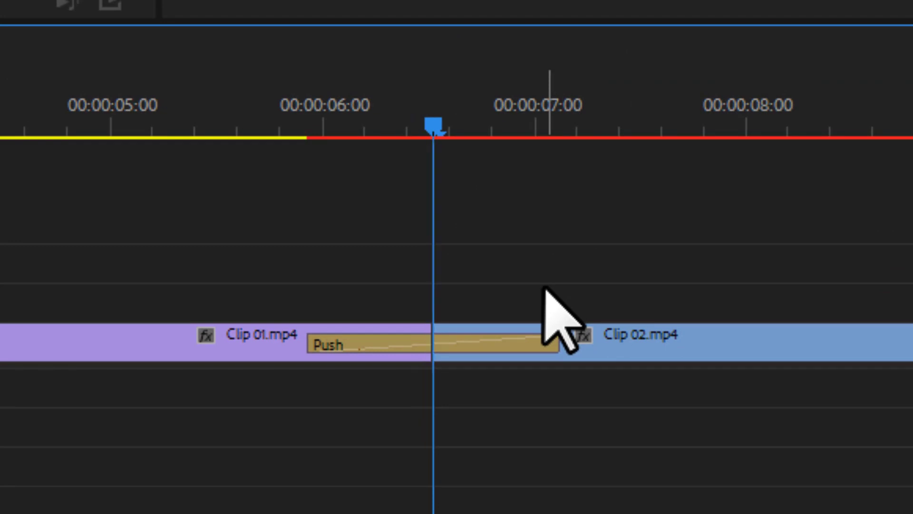
key(Right)
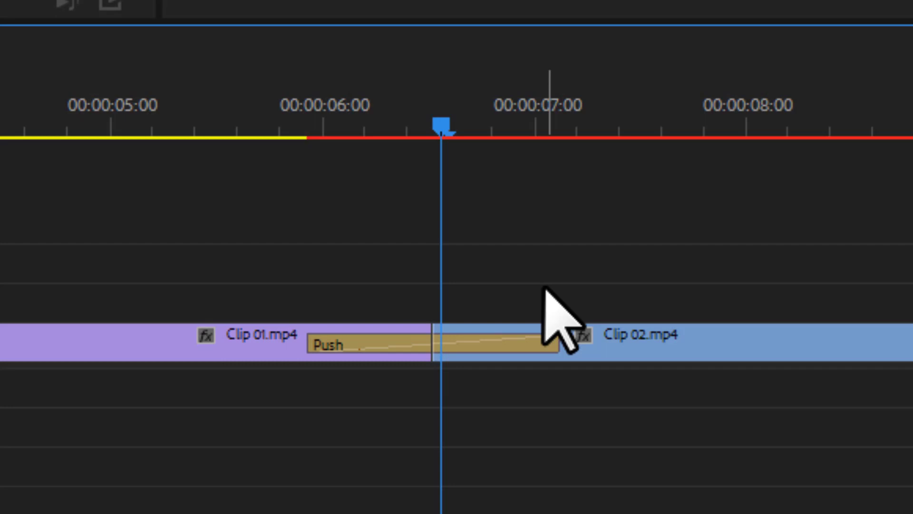
key(Right)
key(Right)
key(Right)
key(Right)
key(Right)
key(Right)
key(Right)
key(Right)
key(Right)
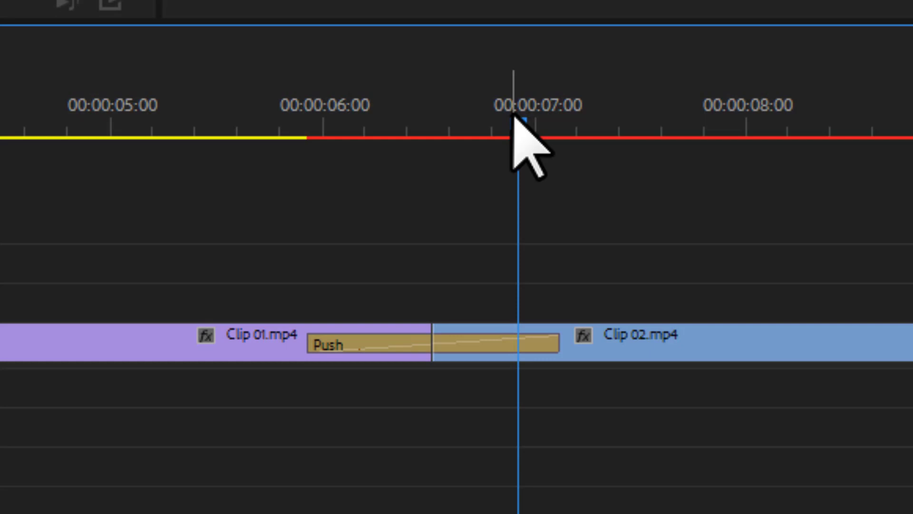
Return the playhead to the cut, advance it ten frames, and shorten the Push transition to end at the playhead.
drag(513, 117, 426, 127)
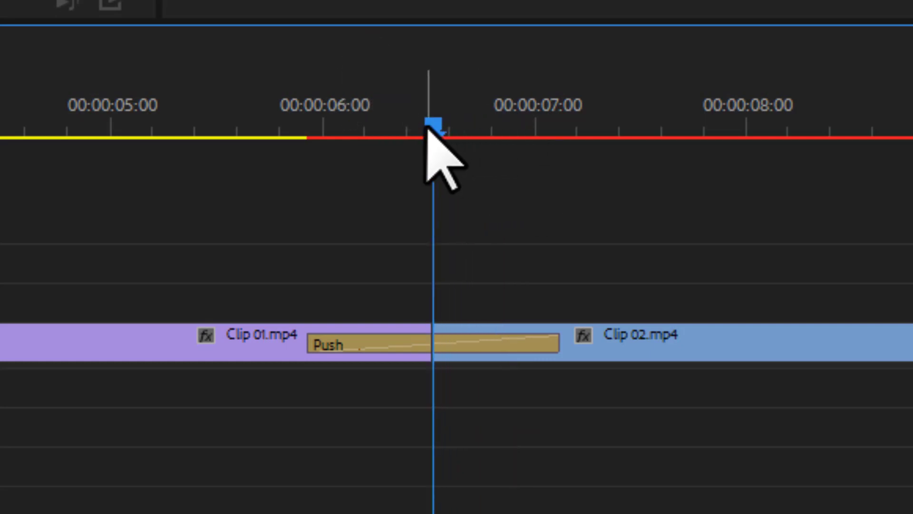
key(Right)
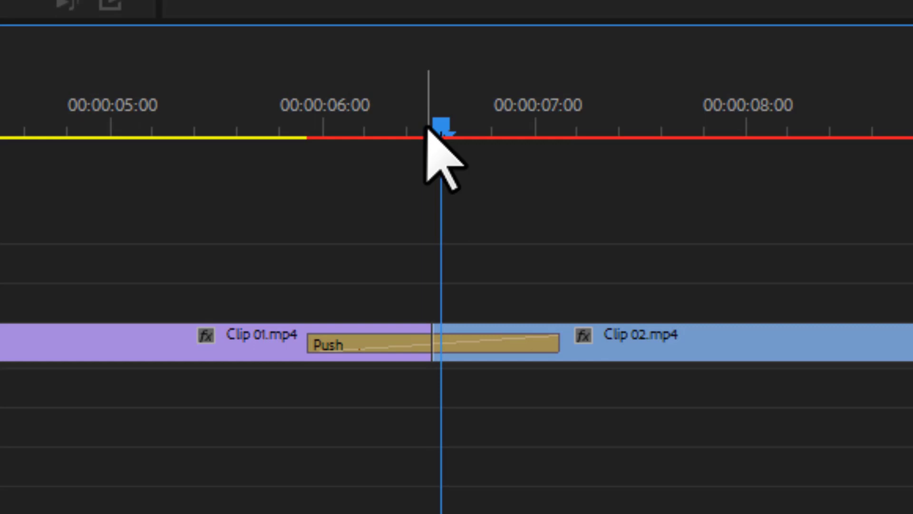
key(Left)
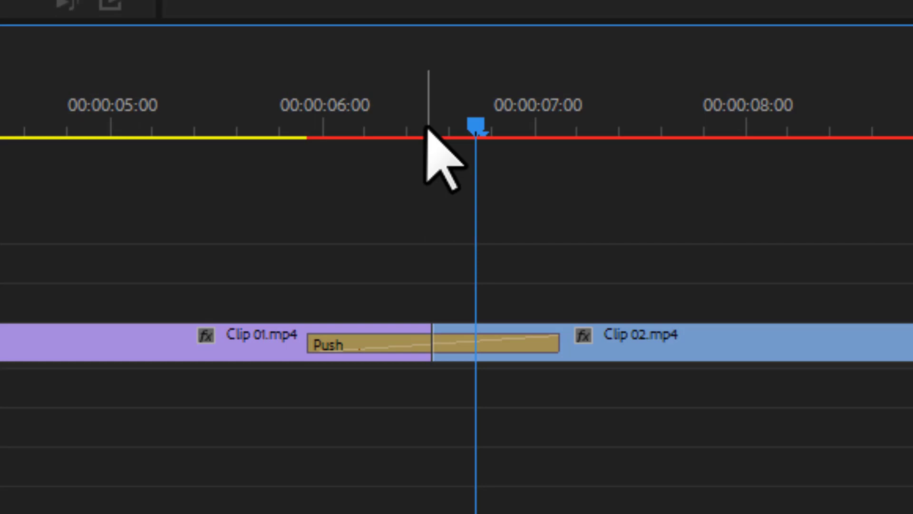
key(shift+Right)
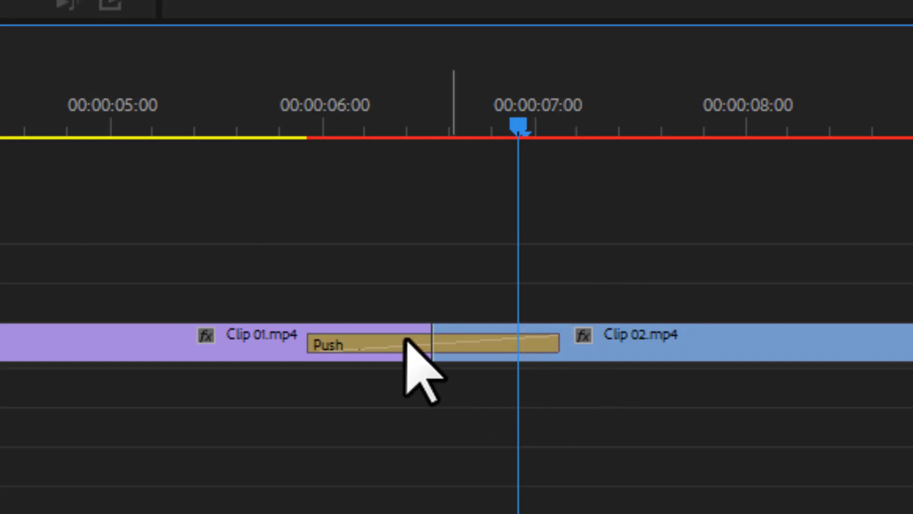
drag(551, 345, 512, 336)
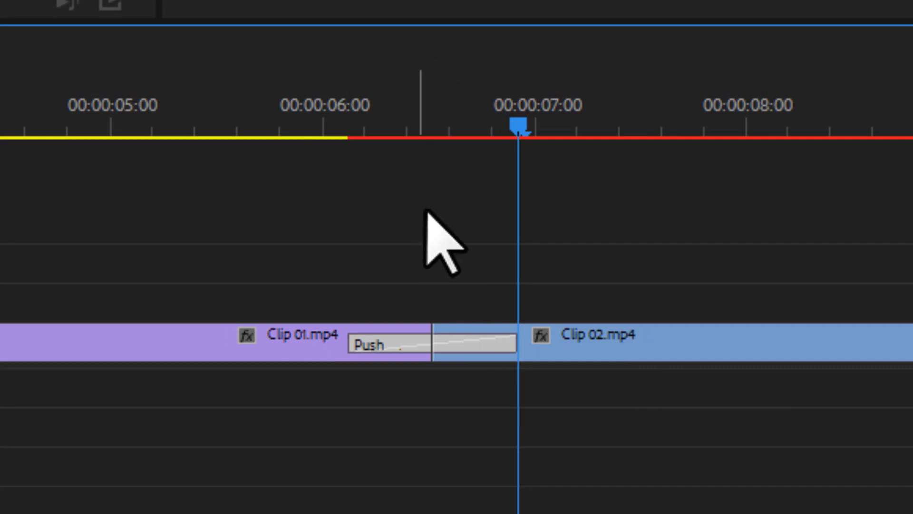
Deselect the transition and play back the shortened Push from 00:00:05:22, then park the playhead at 00:00:06:15.
mouse_move(449, 125)
mouse_down()
mouse_move(424, 129)
mouse_move(442, 127)
mouse_up()
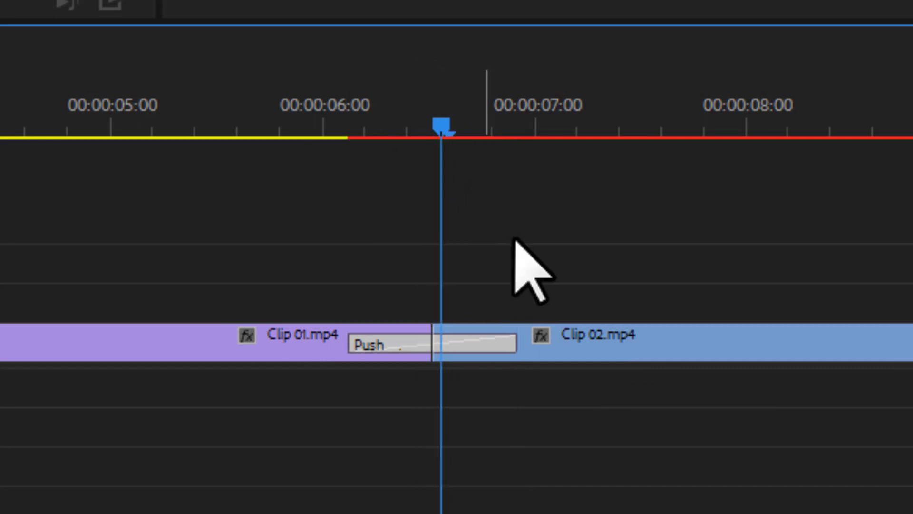
click(533, 261)
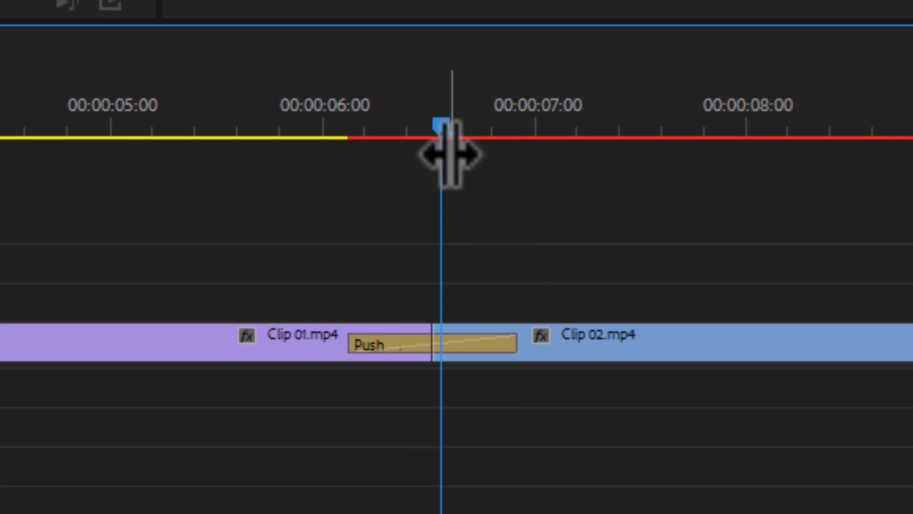
drag(373, 134, 310, 124)
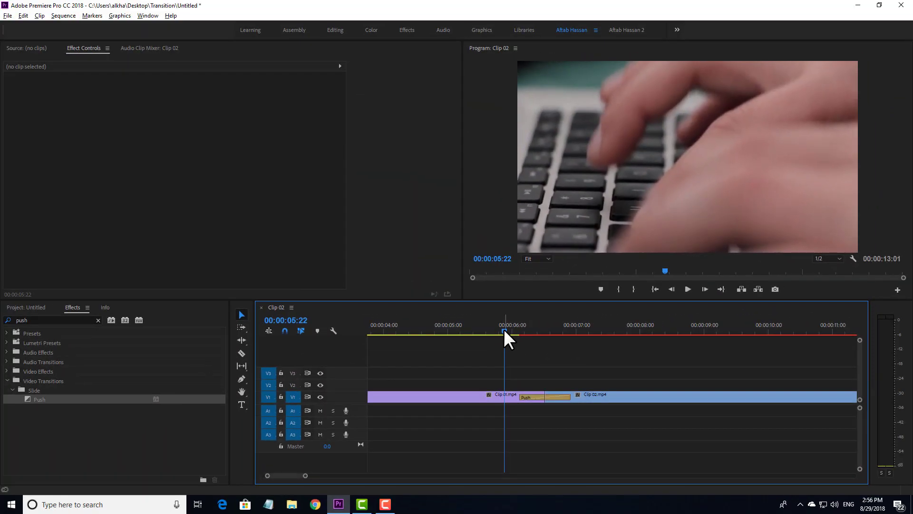
key(space)
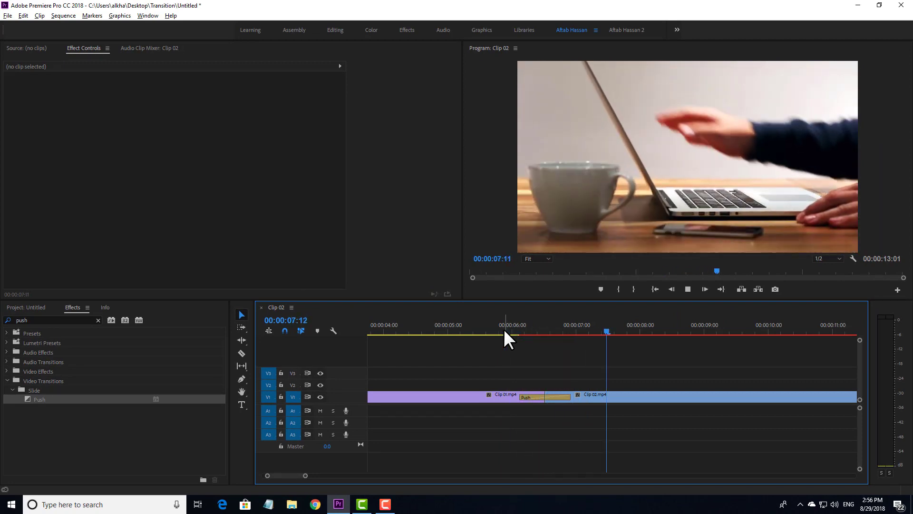
key(space)
click(550, 333)
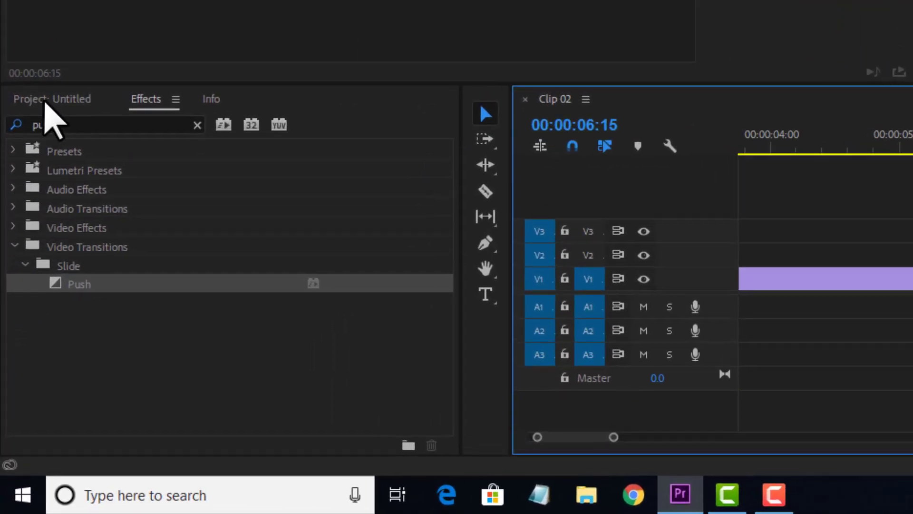
Create a 1280 by 720 adjustment layer in the project at 25.00 fps with square pixels.
click(50, 82)
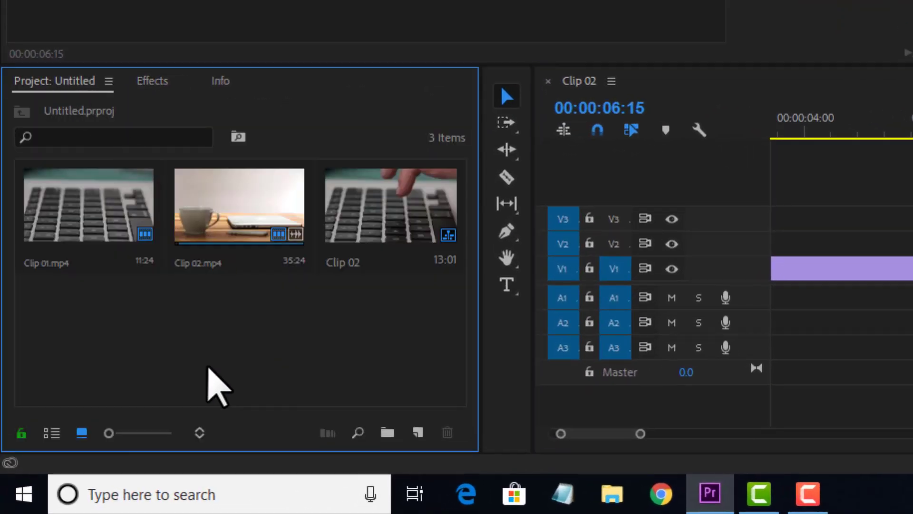
click(417, 433)
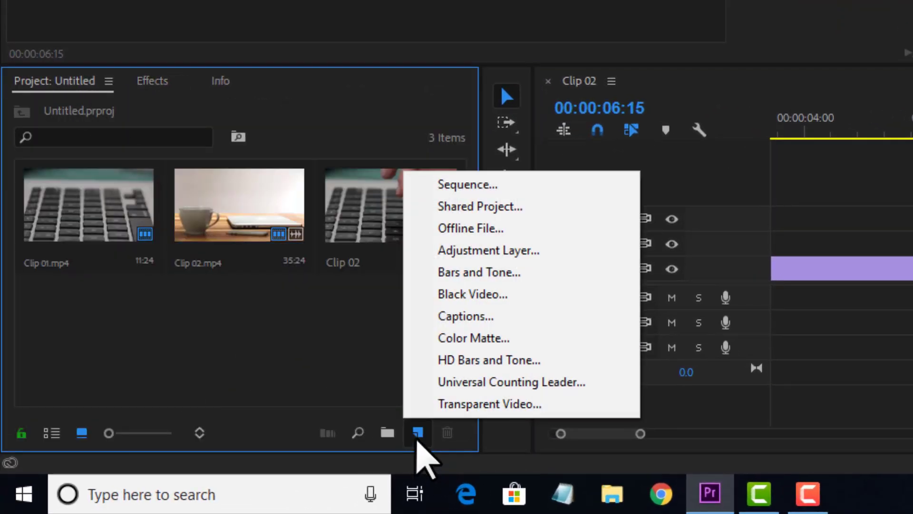
click(524, 251)
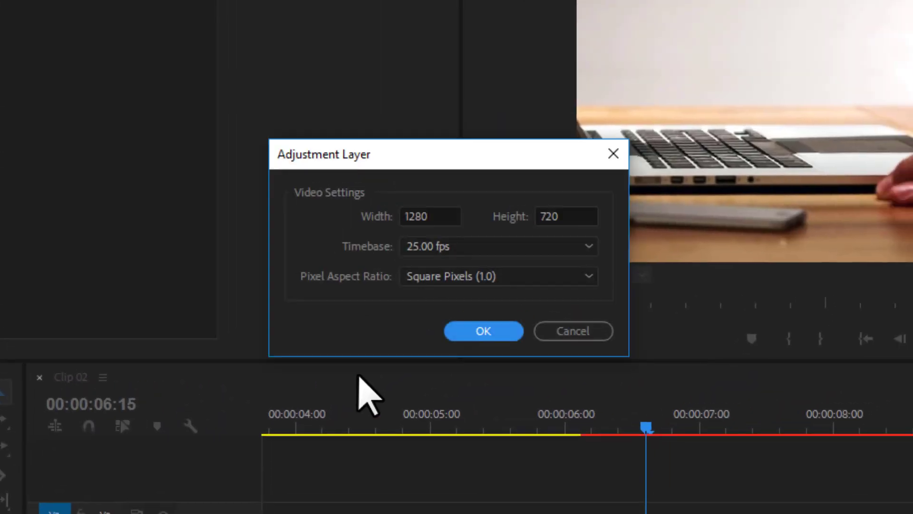
key(Return)
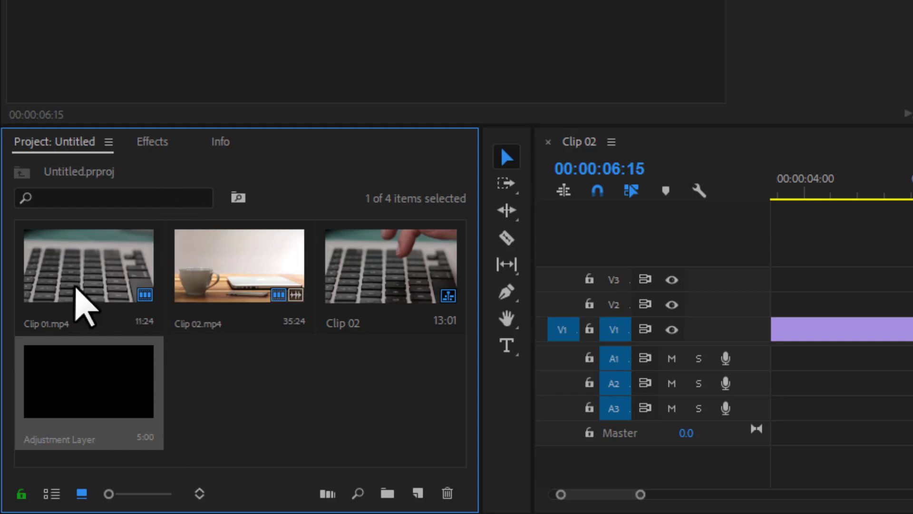
Place the adjustment layer on V2 at the start of the Push transition and trim its end to the transition's end.
drag(69, 400, 573, 328)
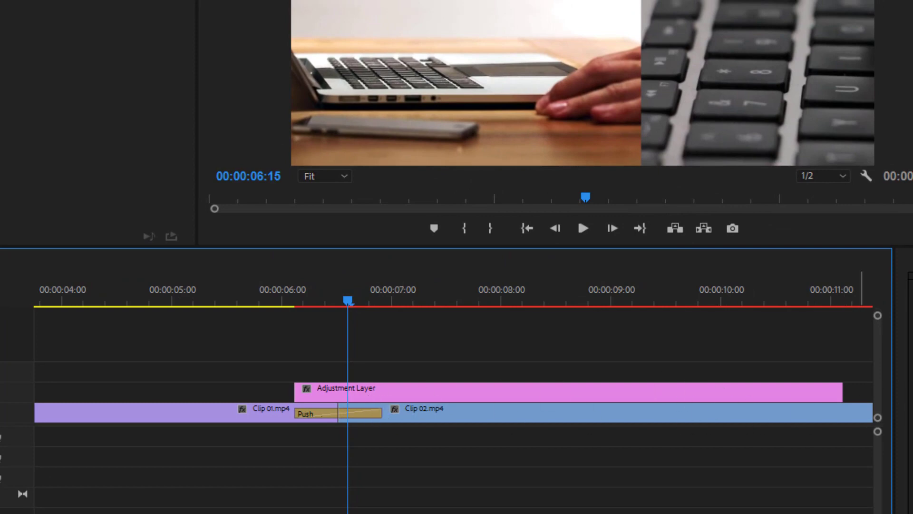
drag(661, 385, 382, 389)
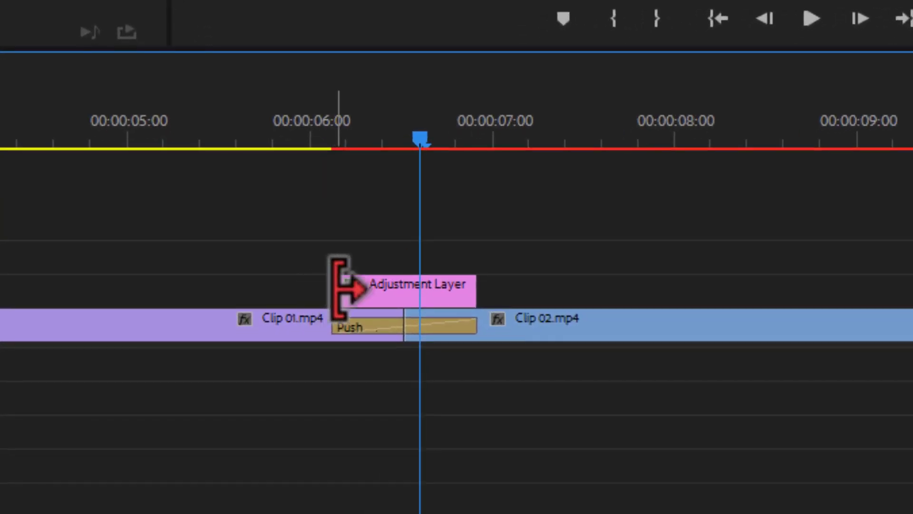
click(340, 287)
Snap the playhead to the start of the Push transition, step back five frames, and extend the adjustment layer's start to the playhead.
click(347, 134)
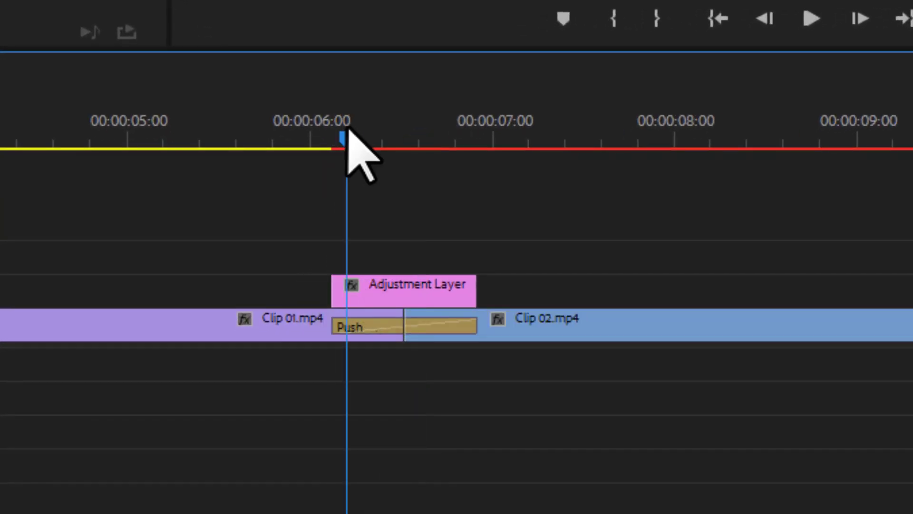
drag(346, 128, 333, 131)
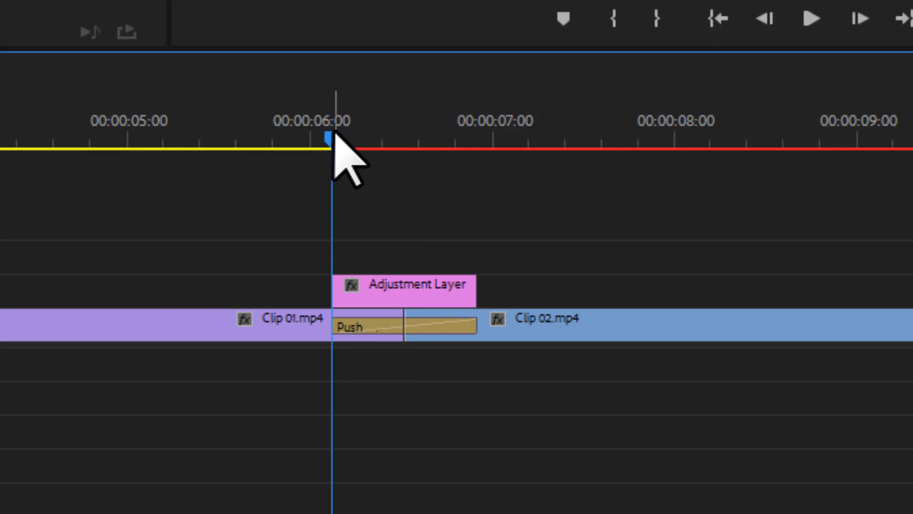
key(shift+Left)
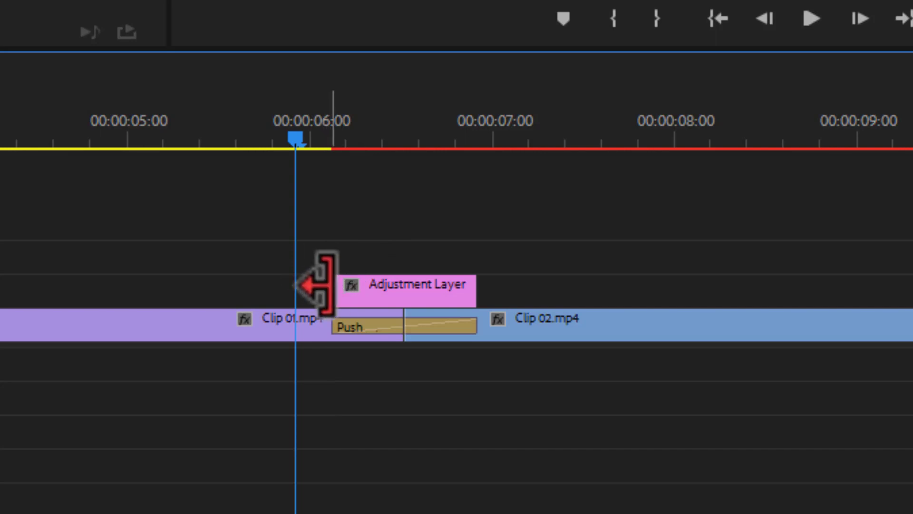
drag(338, 285, 296, 284)
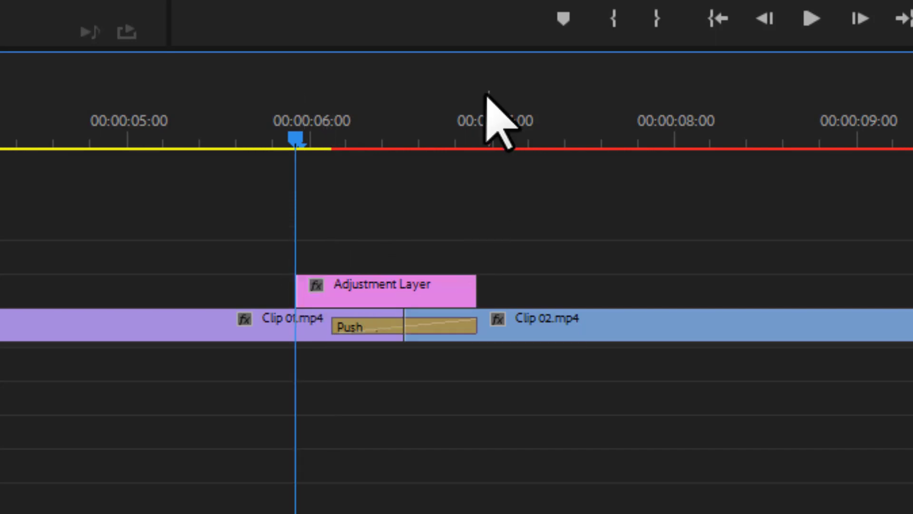
Snap the playhead to the end of the Push transition, advance five frames, and extend the adjustment layer's end to the playhead.
drag(453, 125, 478, 132)
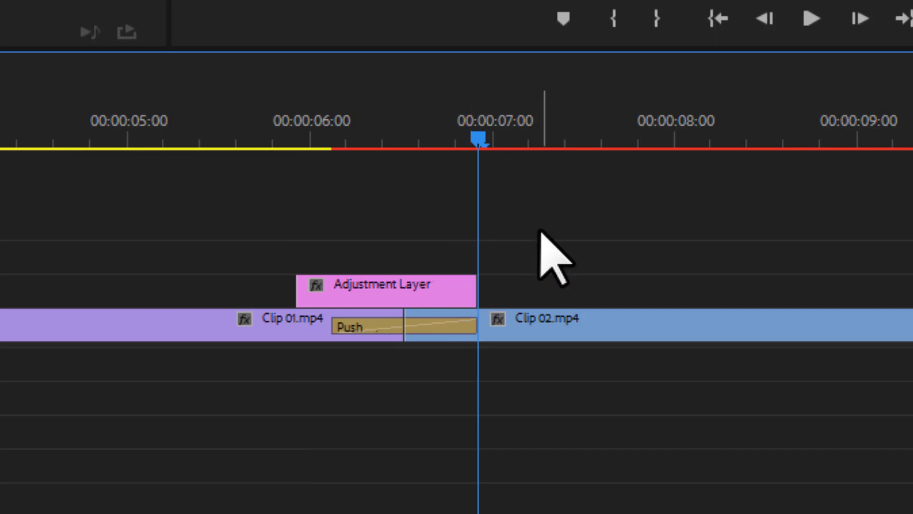
key(shift+Right)
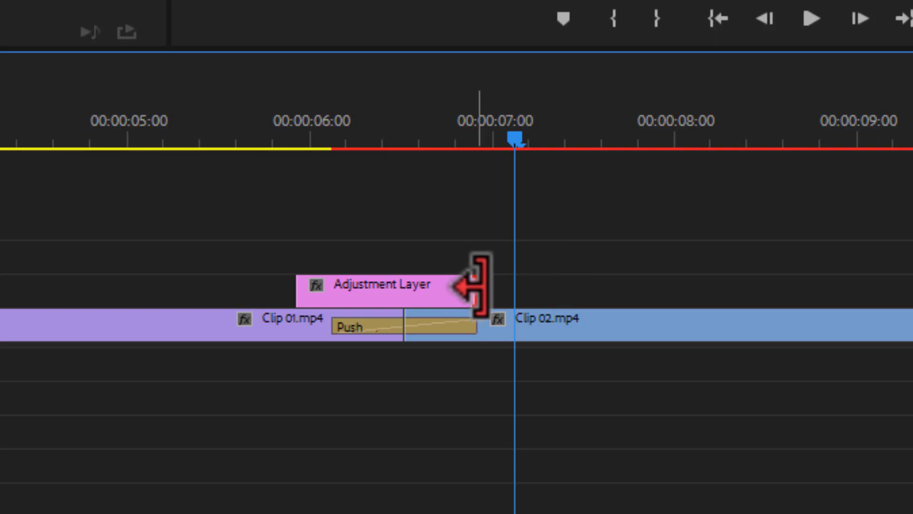
drag(475, 281, 550, 272)
drag(269, 197, 456, 253)
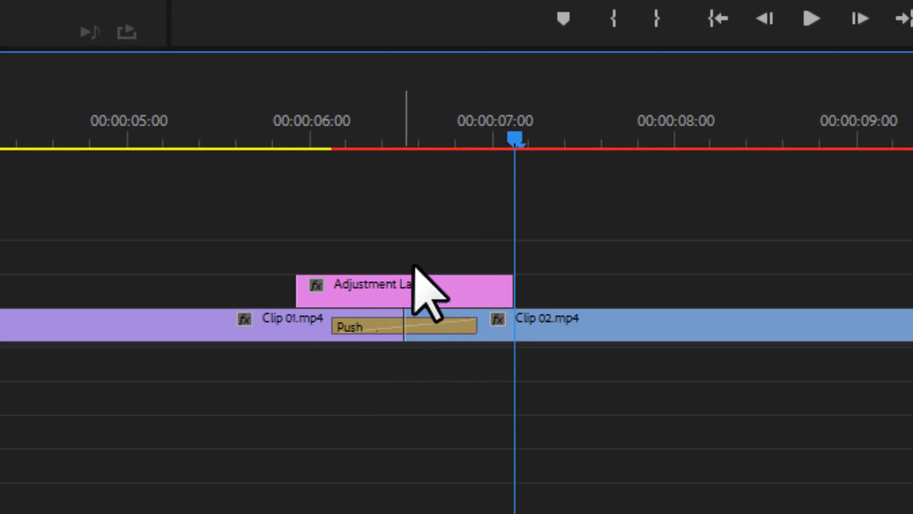
drag(255, 214, 445, 250)
Park the playhead at 00:00:06:12, search the effects for "blur", and apply Directional Blur to the adjustment layer.
click(397, 141)
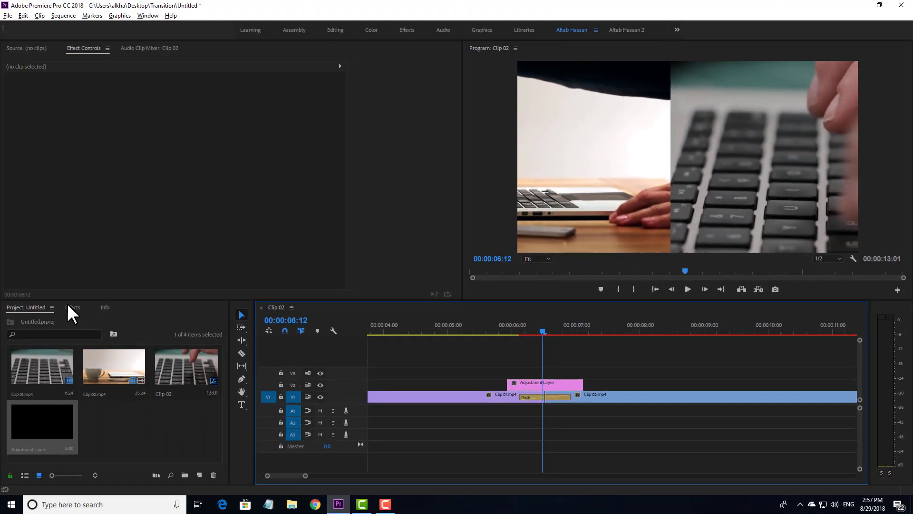
click(71, 308)
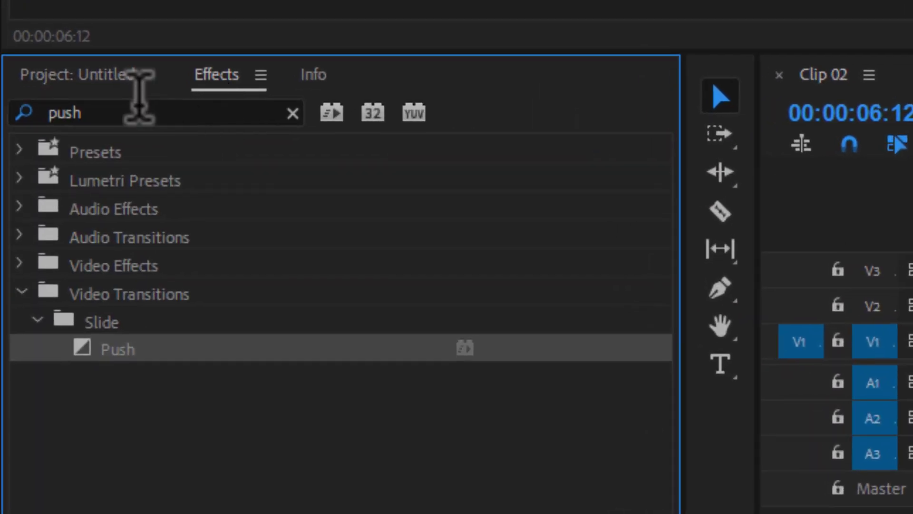
click(139, 106)
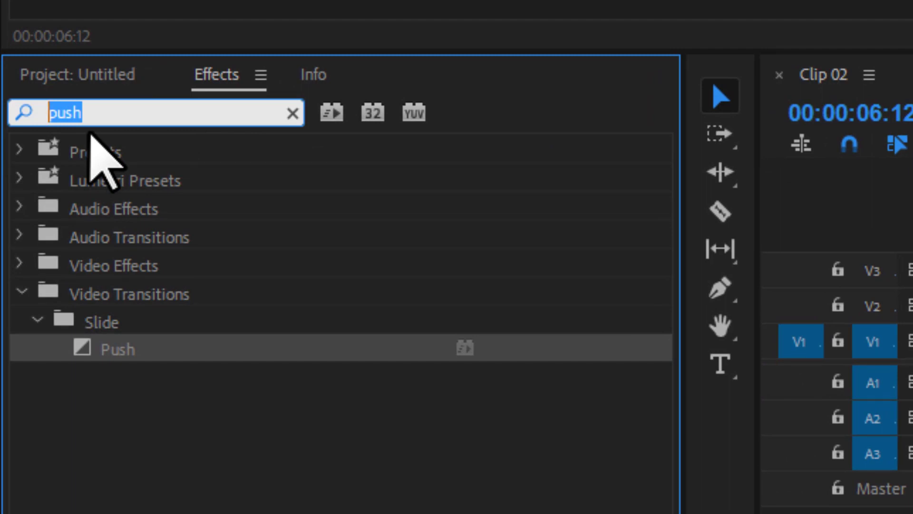
text(blur)
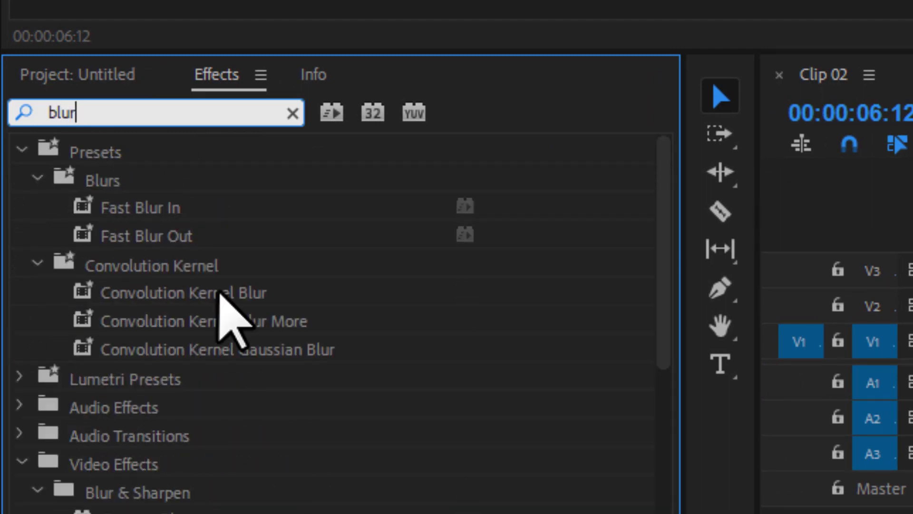
scroll(271, 428, down, 5)
scroll(281, 428, up, 4)
scroll(268, 402, up, 1)
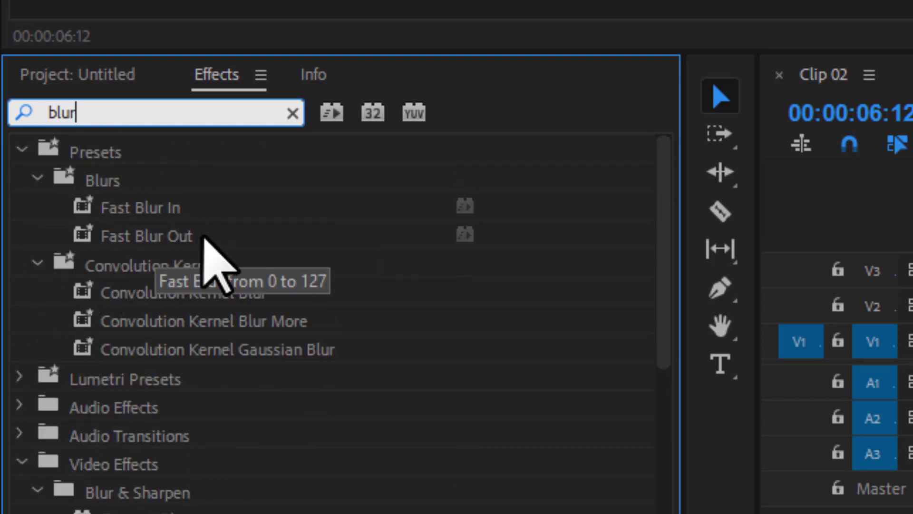
scroll(318, 423, down, 6)
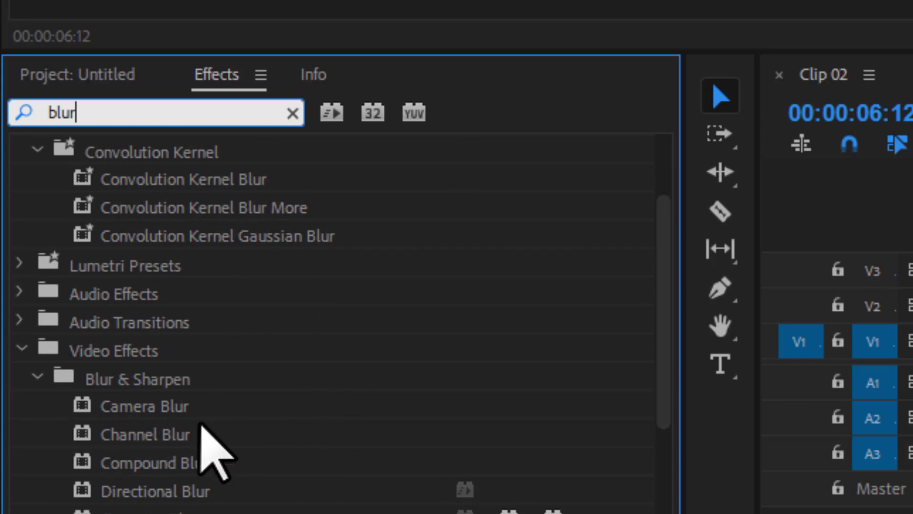
scroll(208, 426, down, 3)
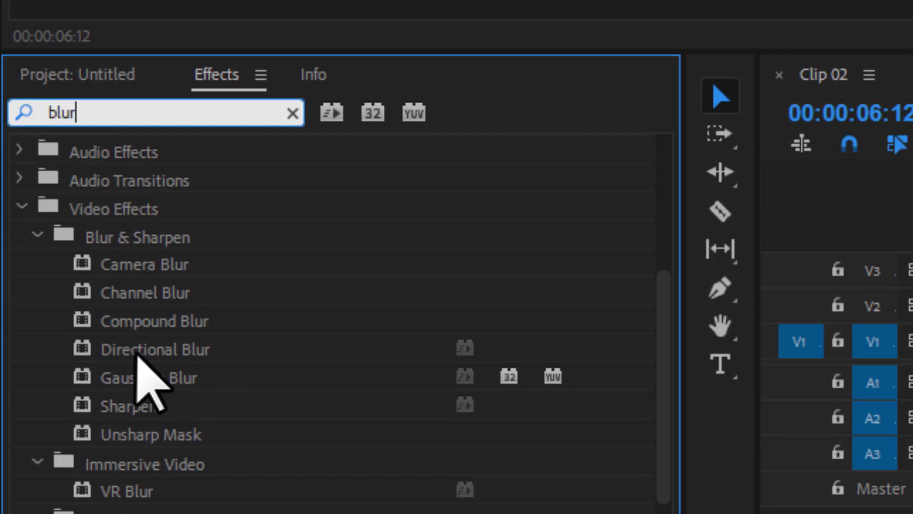
drag(137, 352, 508, 295)
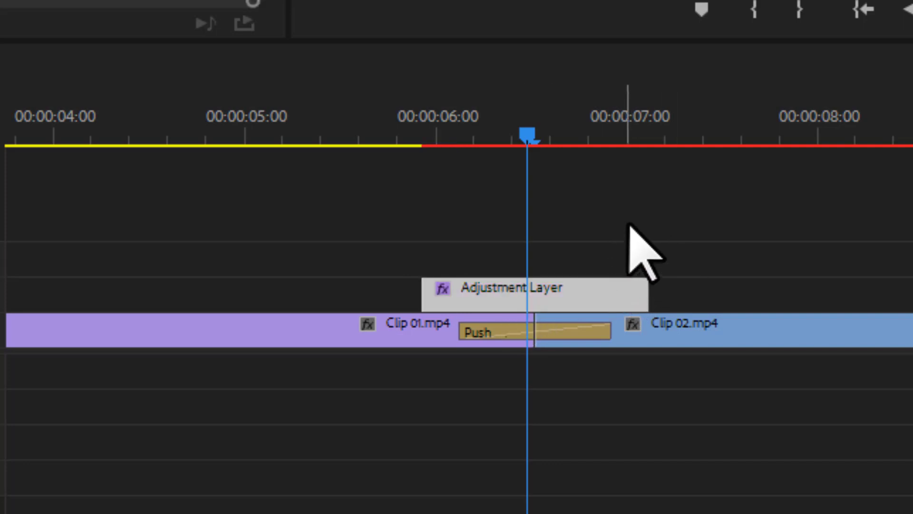
With the adjustment layer selected, enable keyframing for the Directional Blur's Direction and Blur Length at 00:00:06:10.
drag(646, 207, 547, 292)
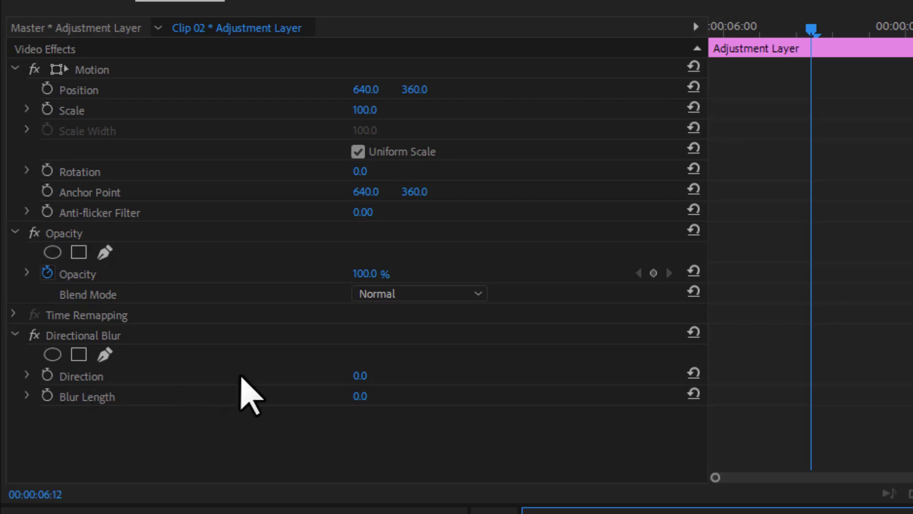
drag(775, 28, 790, 56)
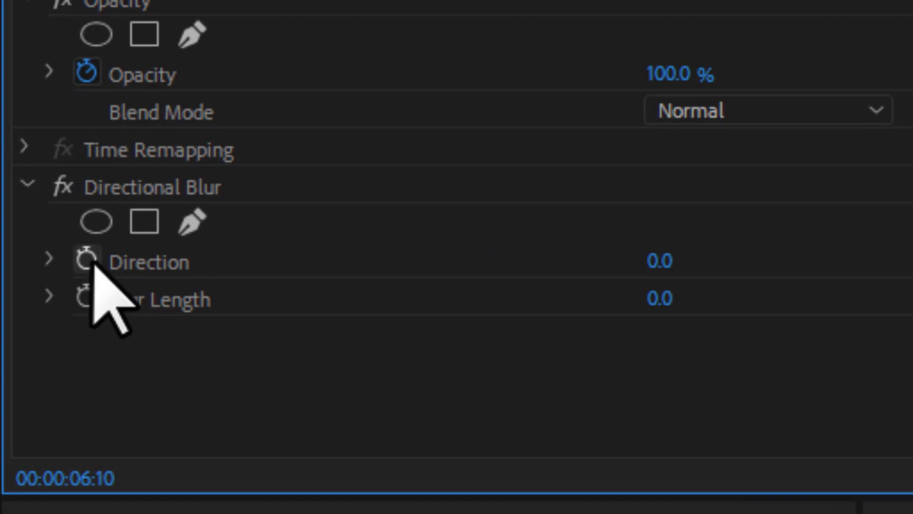
click(86, 259)
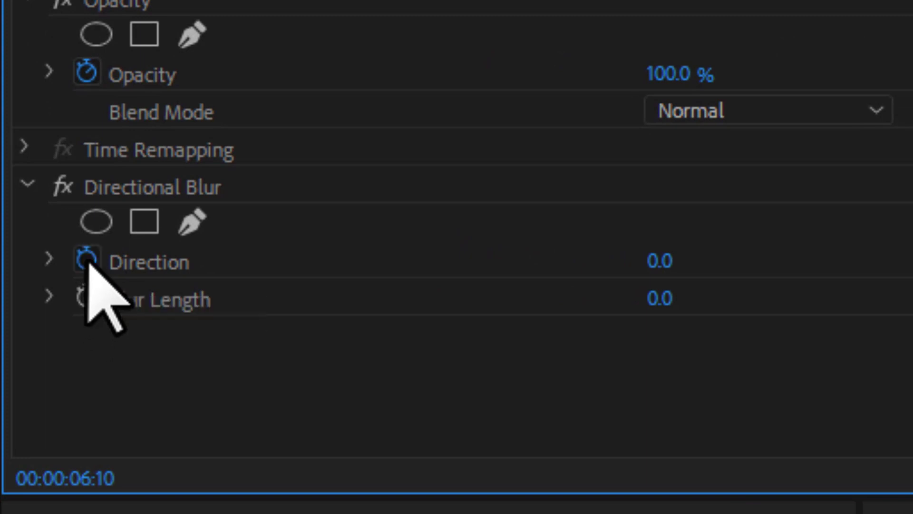
click(86, 297)
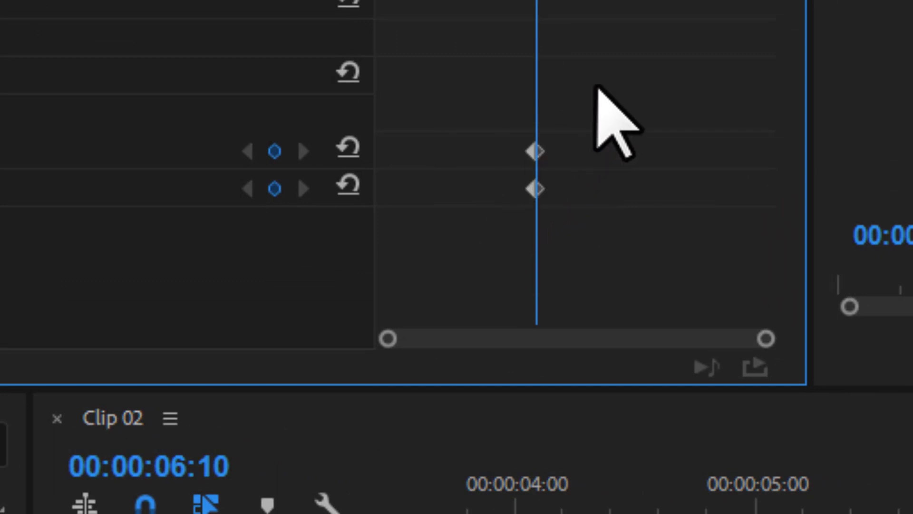
Apply Ease In to the Direction and Blur Length keyframes and move both to the start of the adjustment layer.
drag(532, 169, 514, 207)
right_click(537, 156)
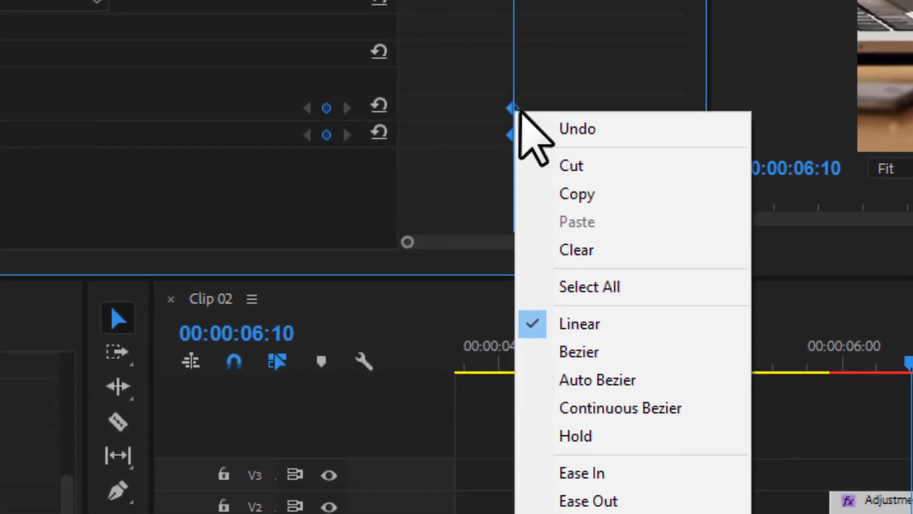
click(604, 475)
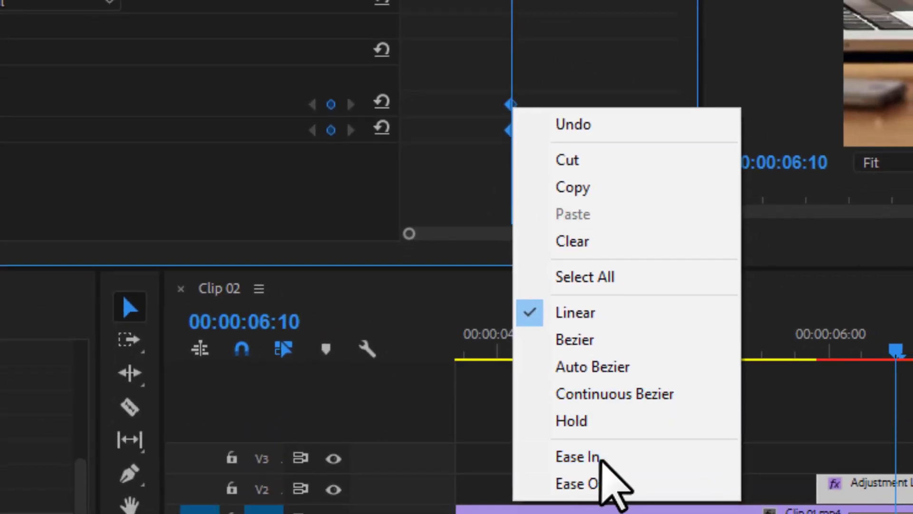
drag(511, 103, 357, 133)
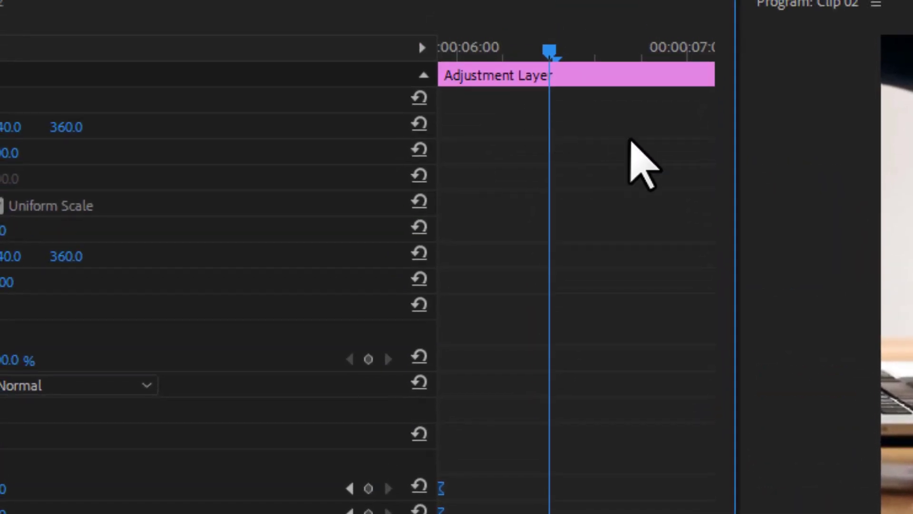
Move the playhead to 00:00:06:11, set the Directional Blur's Direction to 90, and add a Blur Length keyframe there.
mouse_move(551, 50)
mouse_down()
mouse_move(577, 48)
mouse_move(562, 52)
mouse_up()
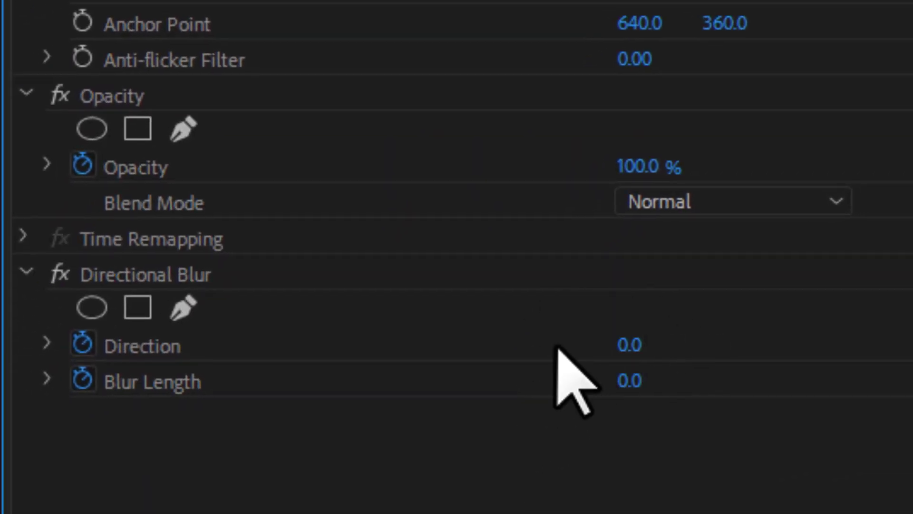
click(630, 345)
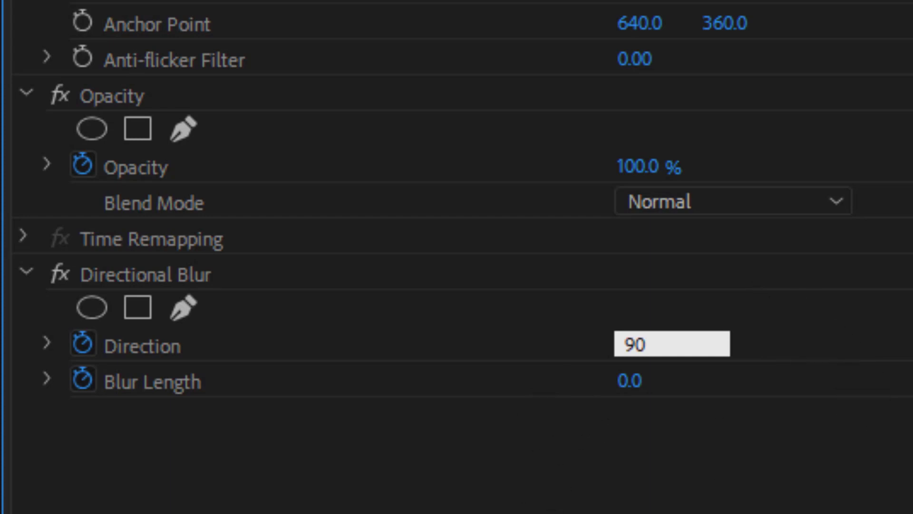
click(630, 380)
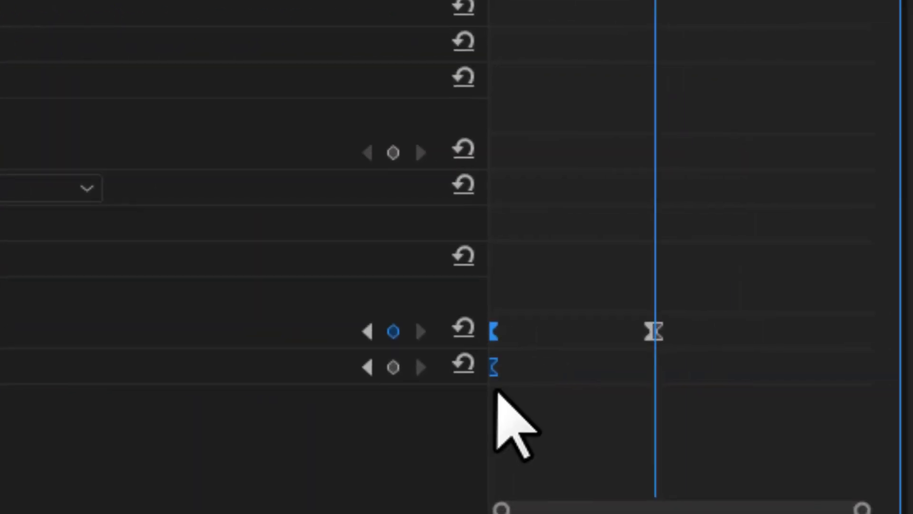
click(393, 366)
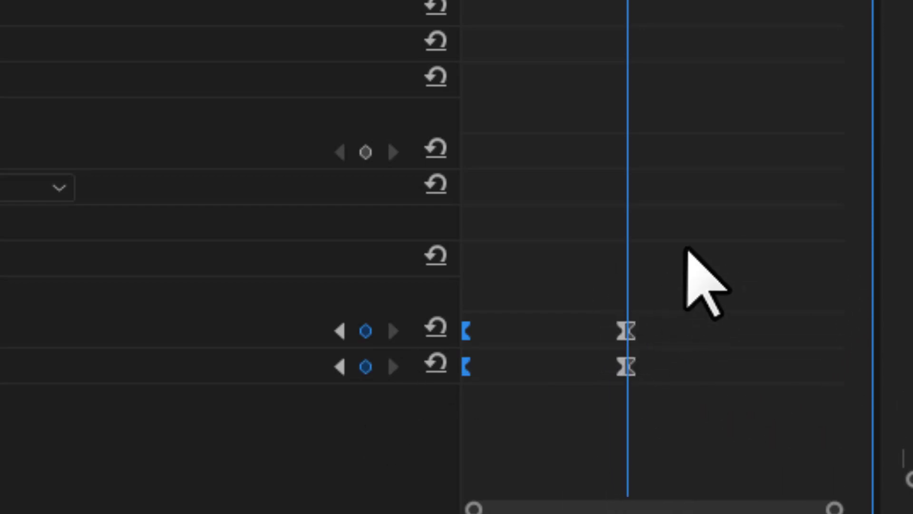
Apply Ease Out to the Direction and Blur Length keyframes at 00:00:06:11.
drag(685, 247, 597, 394)
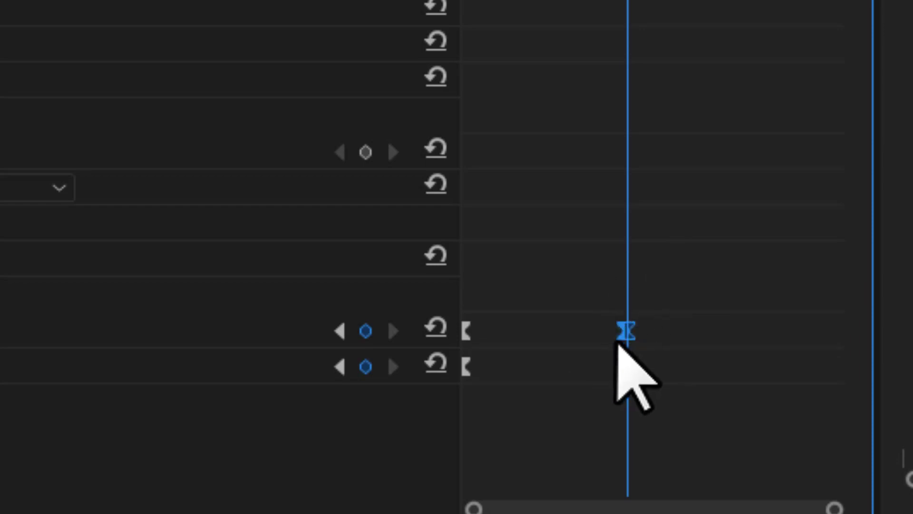
right_click(626, 332)
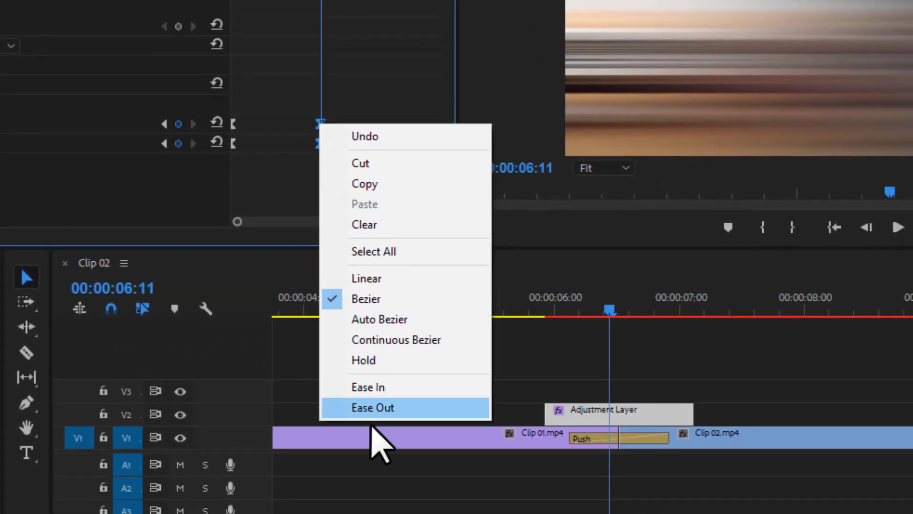
click(375, 408)
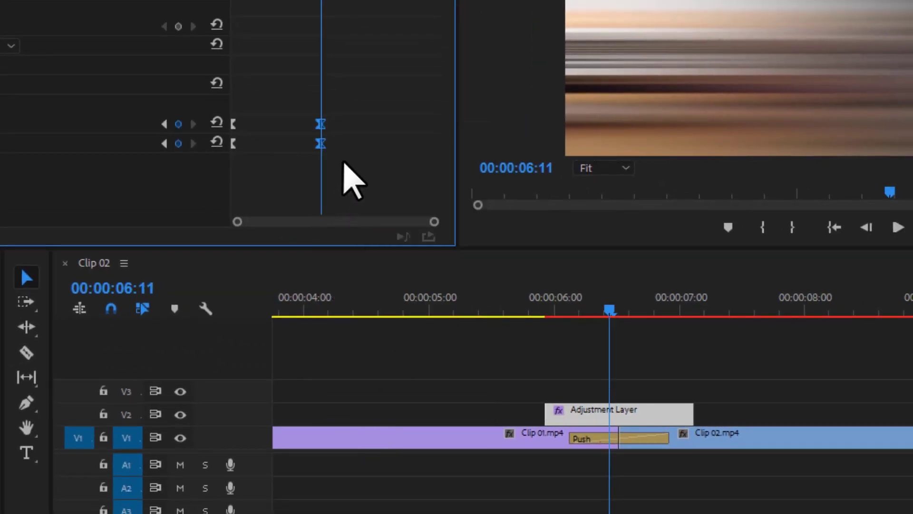
Move the Direction and Blur Length keyframes at 00:00:06:11 to the end of the adjustment layer.
drag(322, 124, 478, 134)
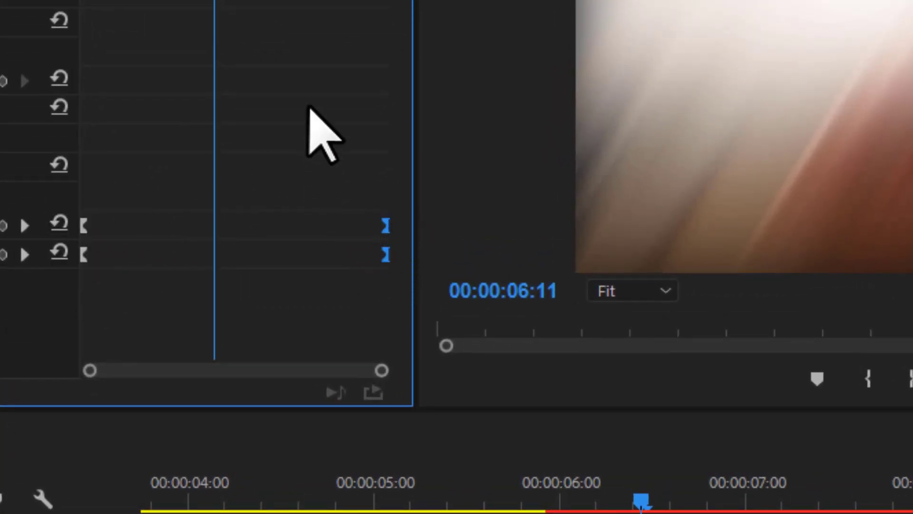
drag(369, 47, 269, 47)
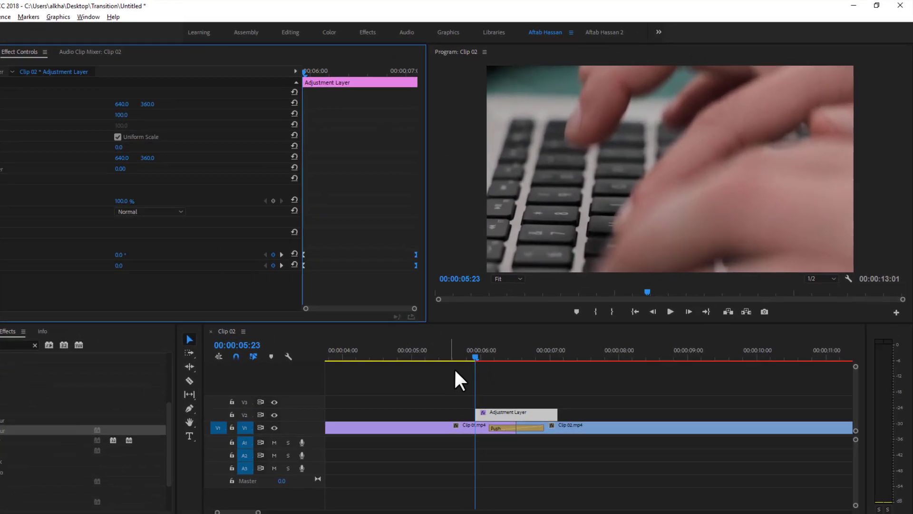
Play the sequence from 00:00:03:18 through the cut into Clip 02 to preview the blurred Push transition.
drag(484, 329, 437, 328)
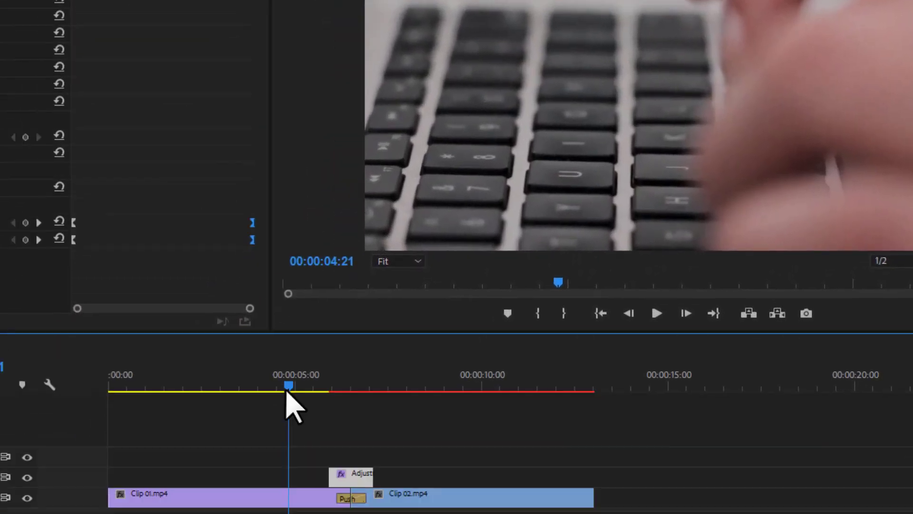
drag(390, 245, 346, 245)
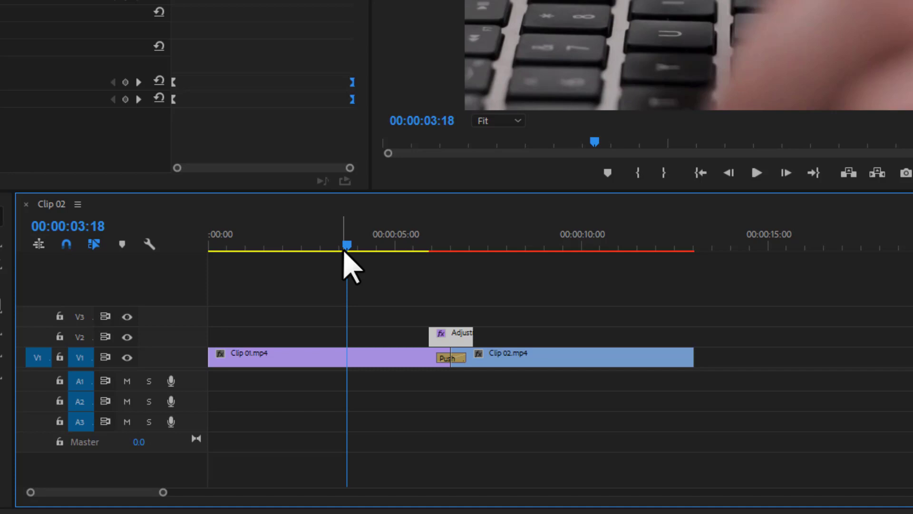
key(space)
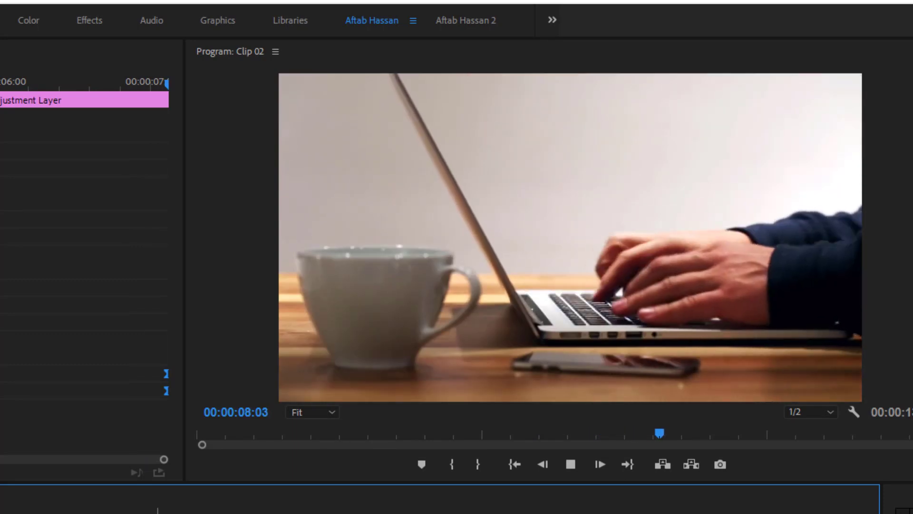
key(space)
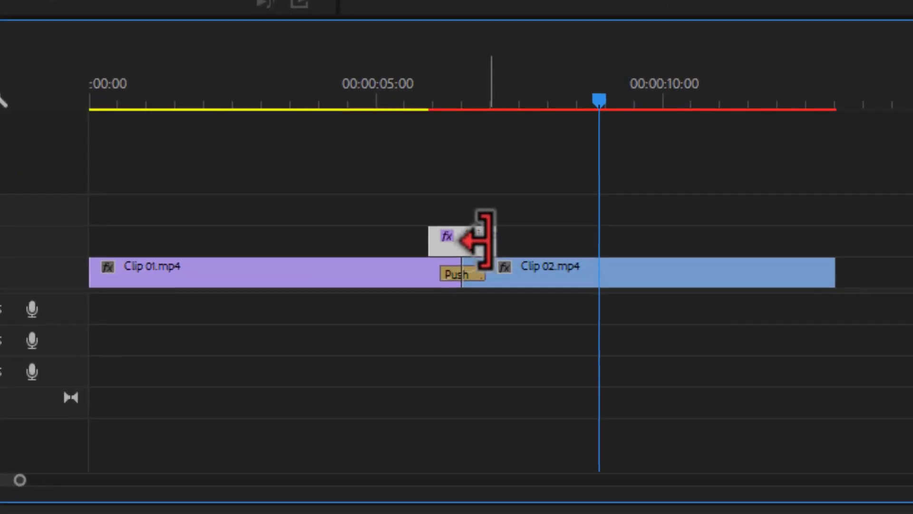
Try a faster transition by shortening Push to 00:00:00:10, trimming both ends of the adjustment layer, and previewing it.
scroll(476, 240, up, 3)
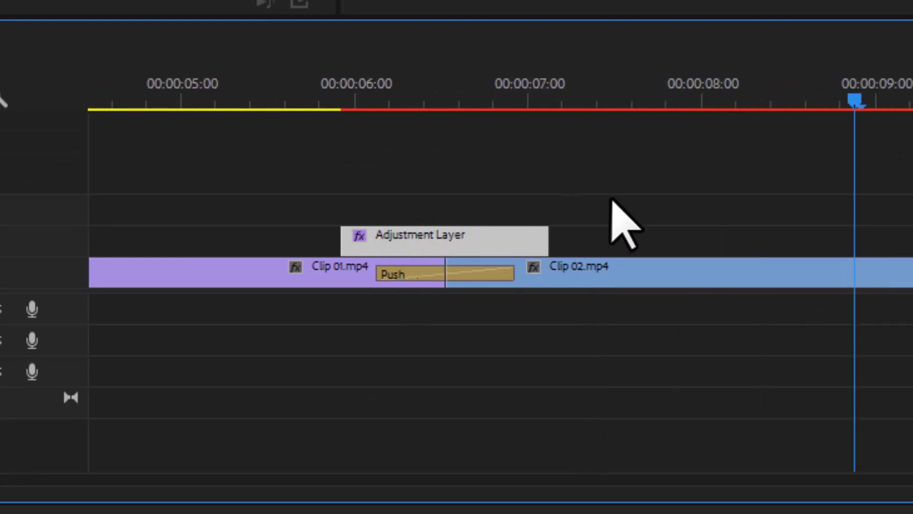
drag(542, 232, 512, 234)
drag(513, 278, 478, 281)
drag(343, 236, 384, 245)
mouse_move(342, 85)
mouse_down()
mouse_move(322, 92)
mouse_move(328, 87)
mouse_up()
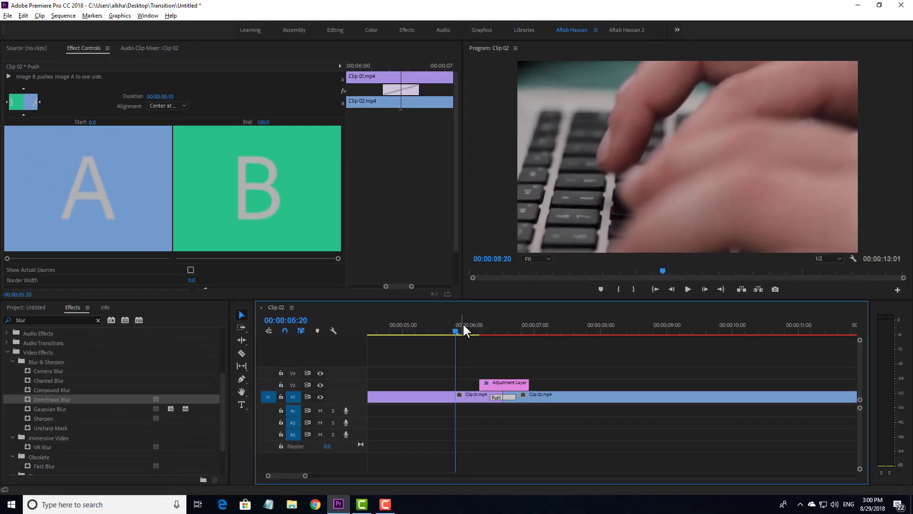
key(space)
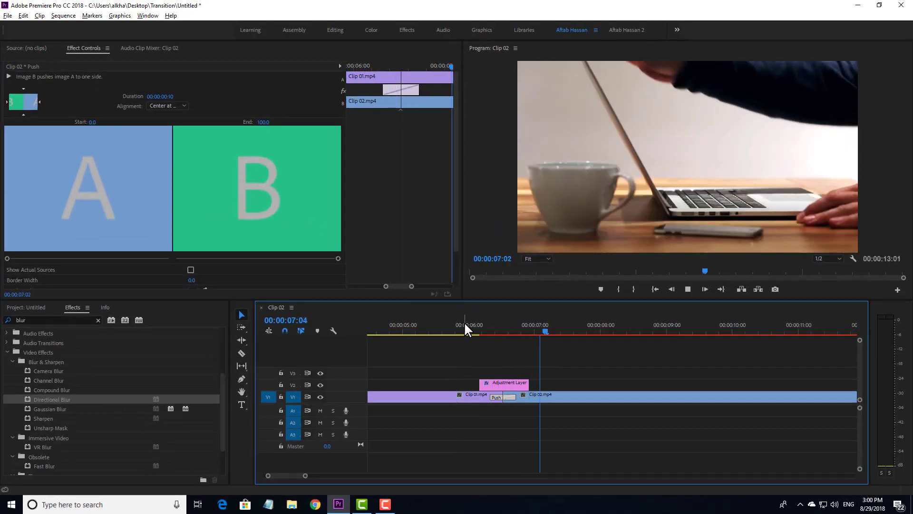
key(space)
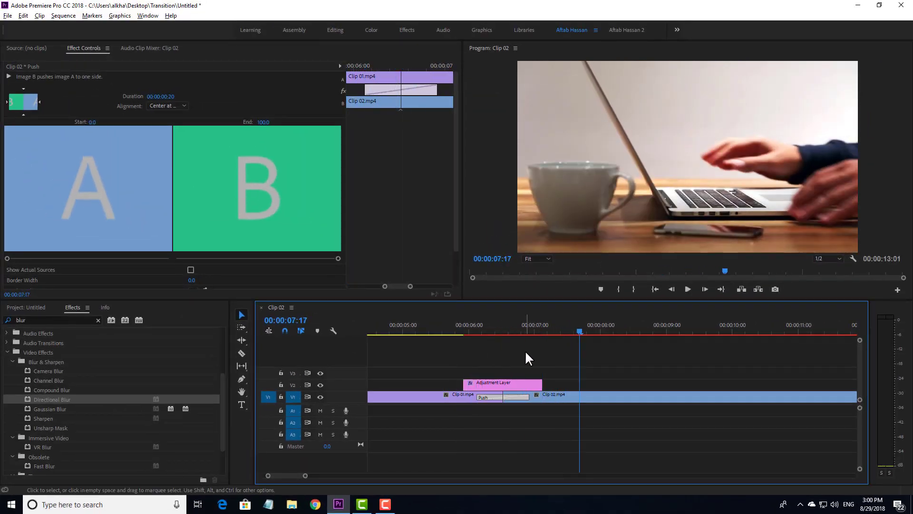
Clear the timeline selection and place the playhead at 00:00:05:14, ahead of the transition.
click(525, 351)
drag(494, 329, 439, 328)
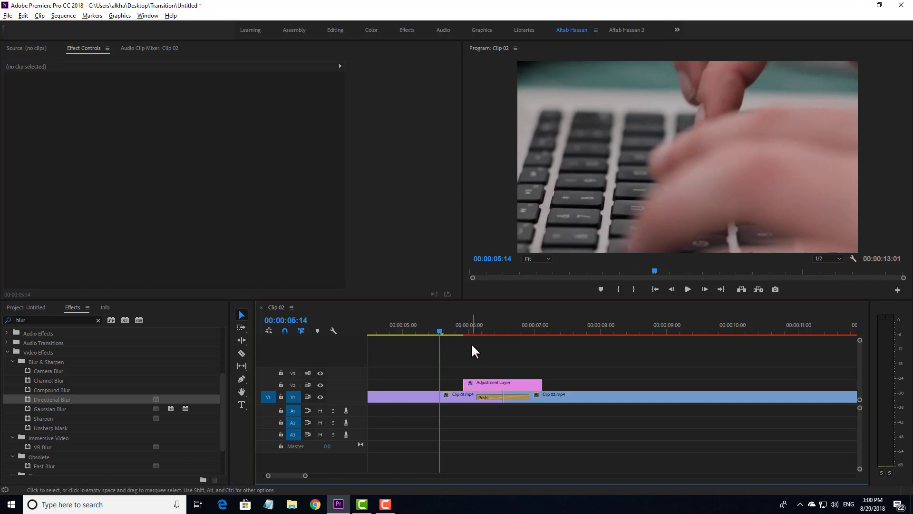
scroll(474, 357, down, 4)
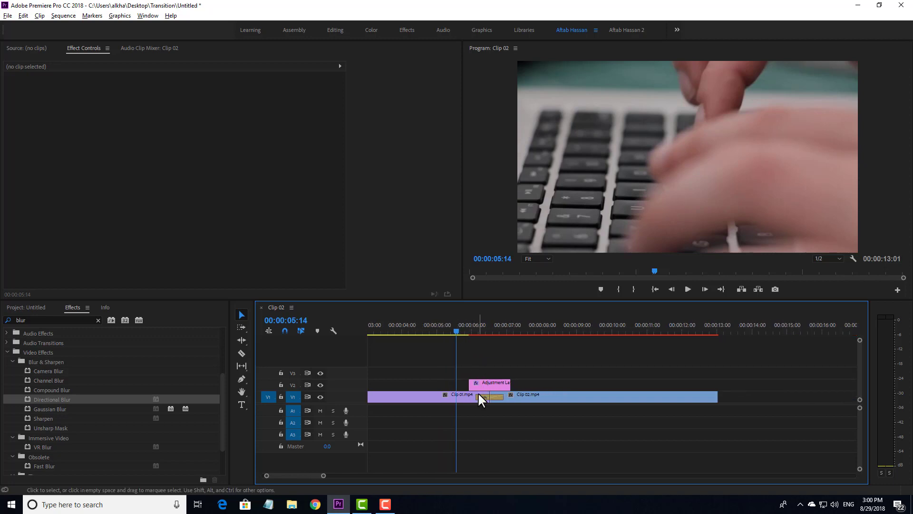
Import the Whip sound Effect audio file into the project.
click(34, 308)
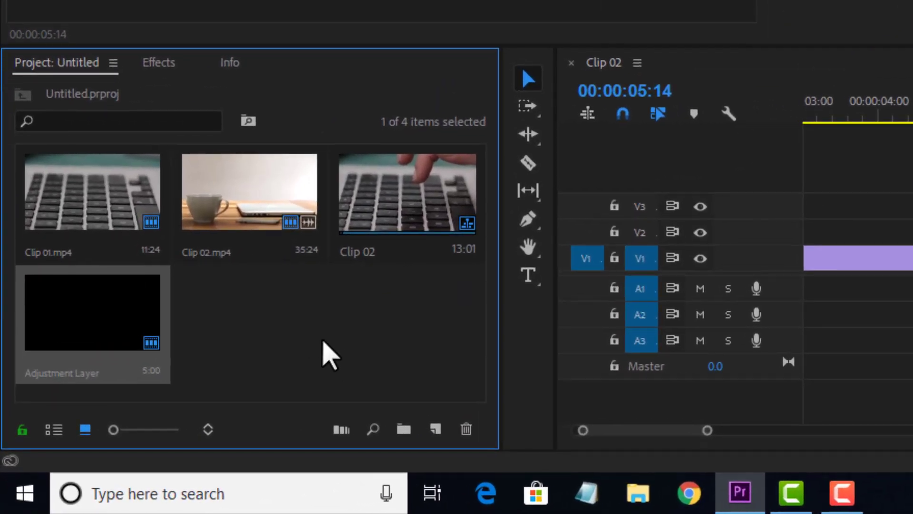
click(148, 434)
double_click(324, 341)
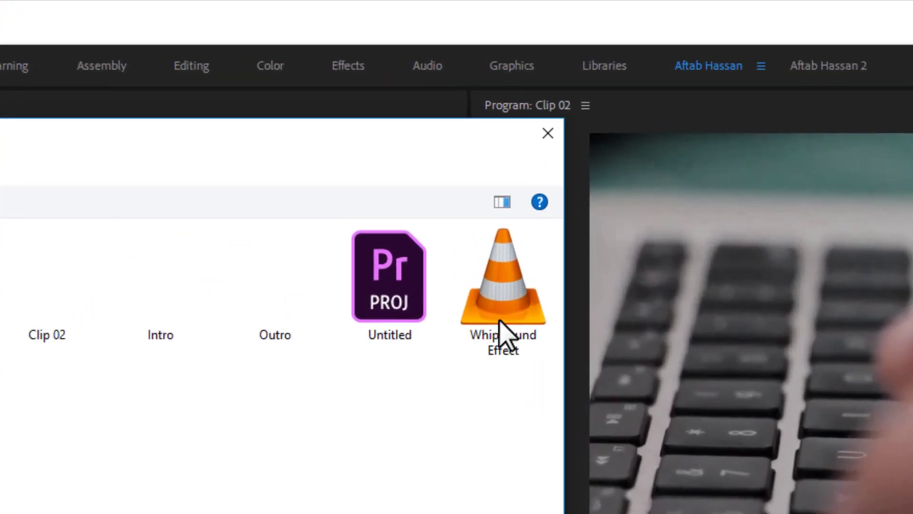
click(515, 309)
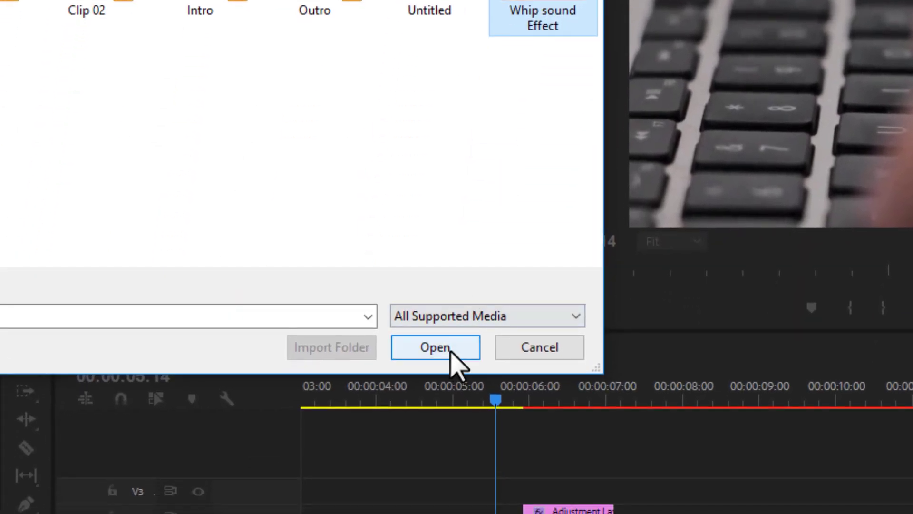
click(449, 351)
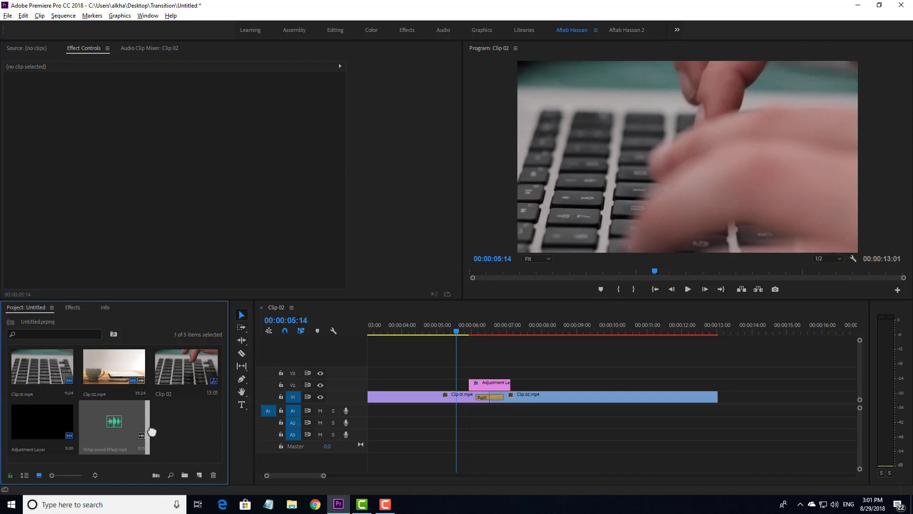
Place Whip sound Effect.mp3 on audio track A1, aligned with the start of the Push transition.
drag(370, 437, 480, 418)
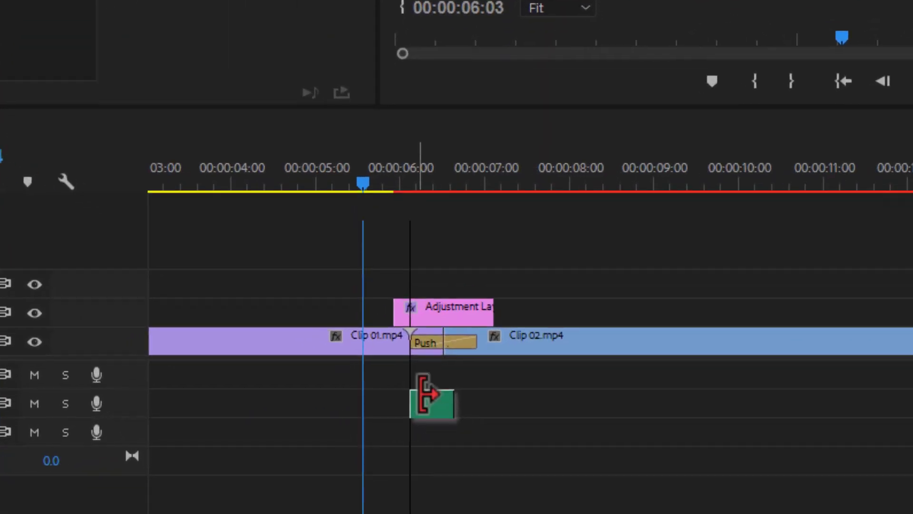
drag(425, 393, 458, 374)
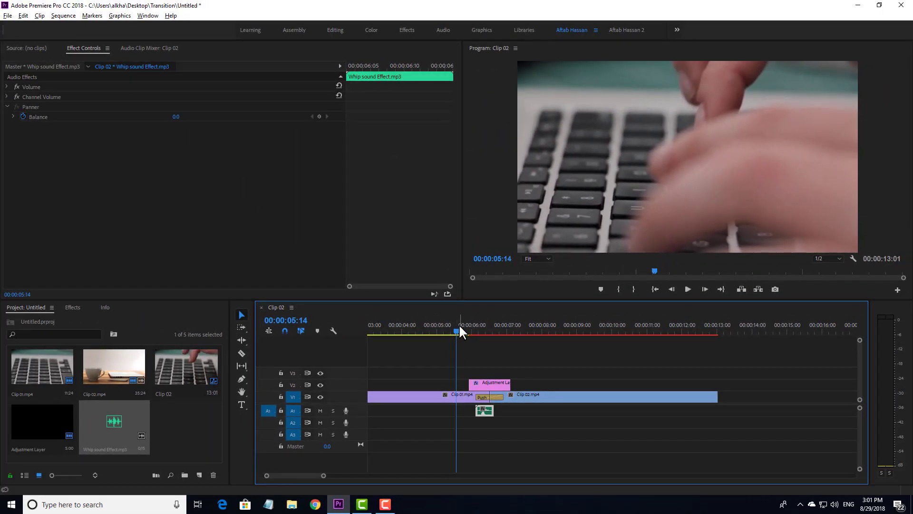
Play through the transition twice to check the whip sound against the blur, and clear the selection.
key(space)
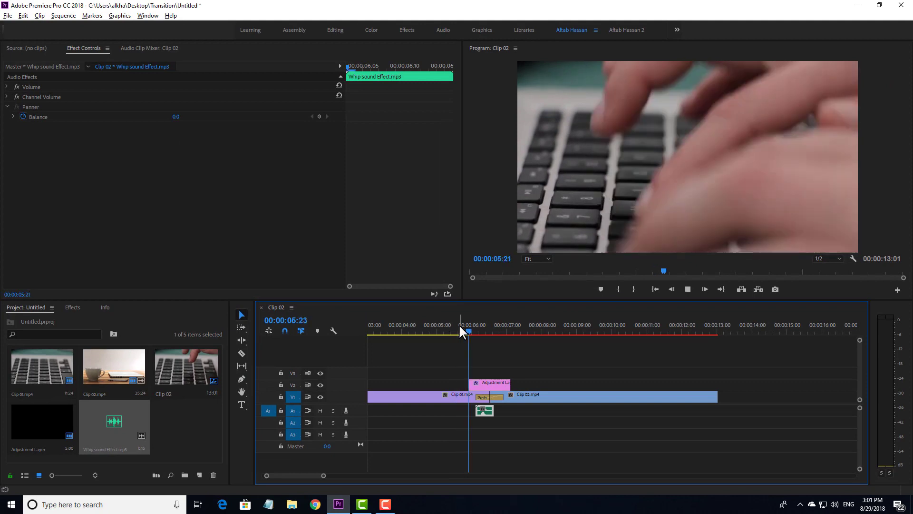
key(space)
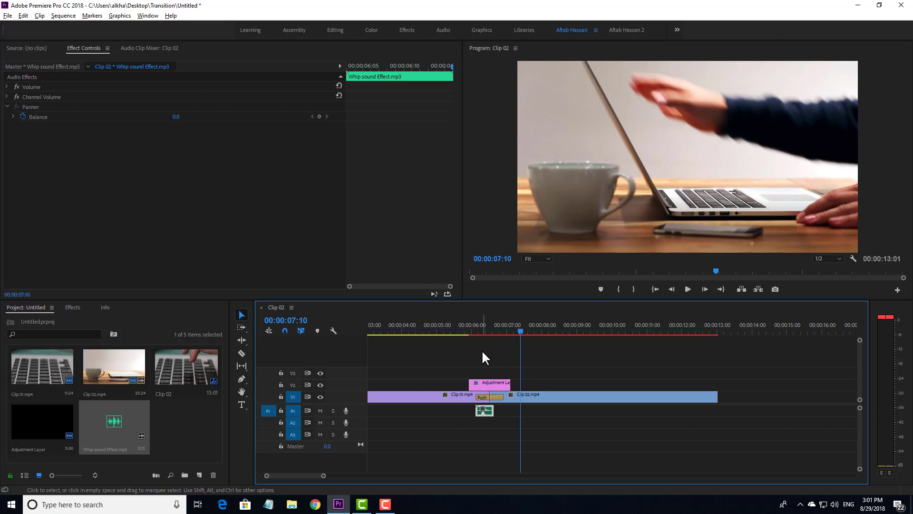
drag(443, 329, 418, 330)
key(space)
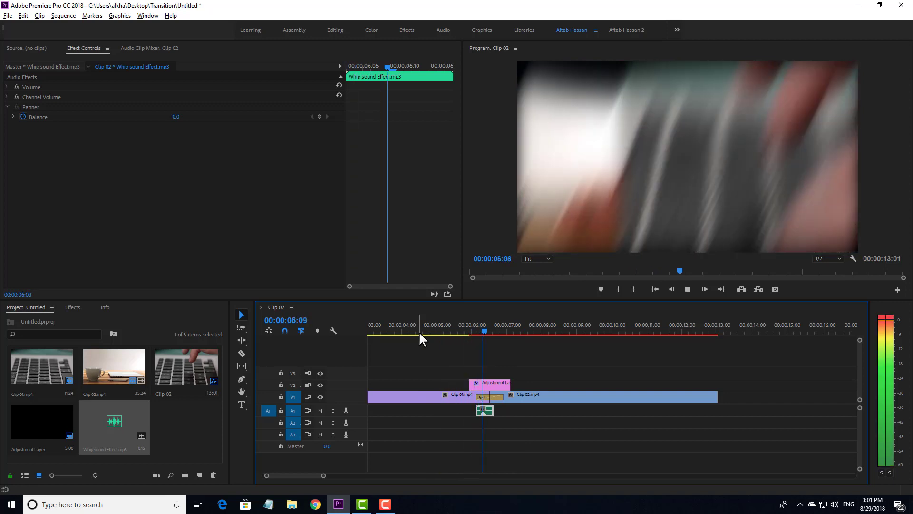
key(space)
click(444, 356)
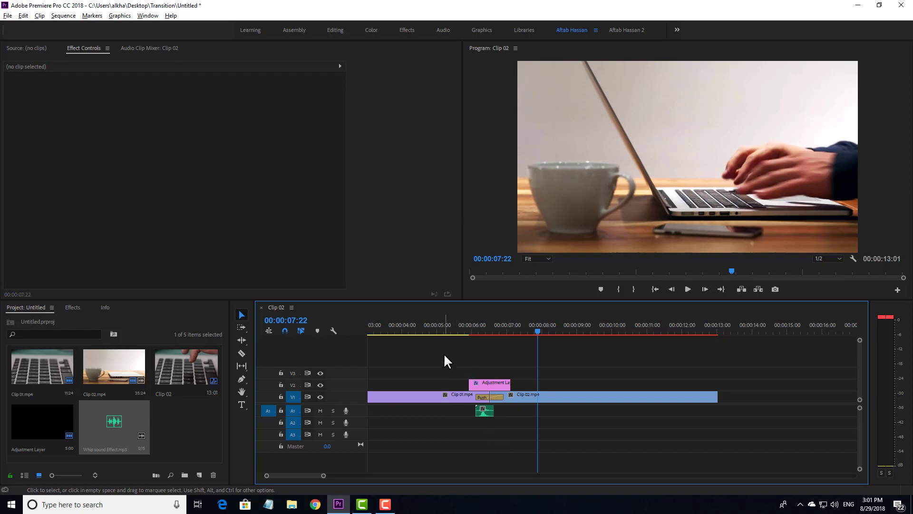
Save the adjustment layer's Directional Blur as an effect preset named Whip with type Scale.
click(495, 385)
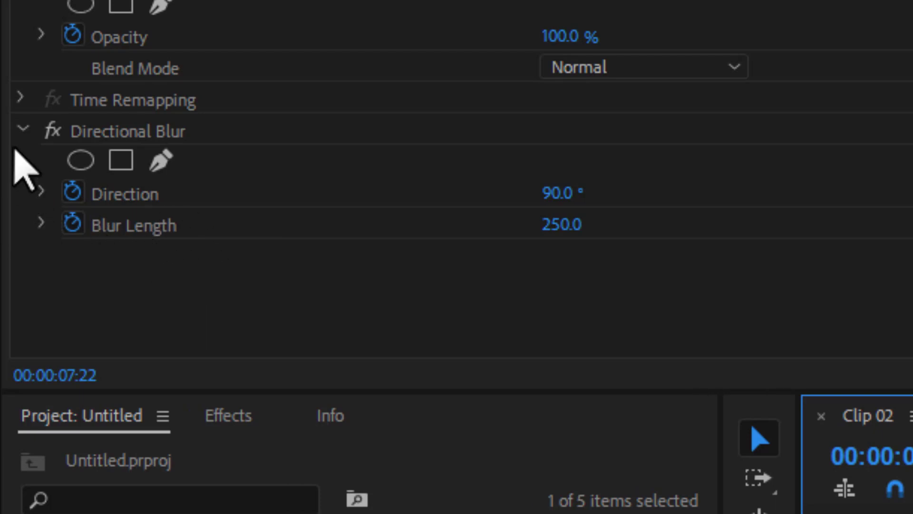
click(23, 129)
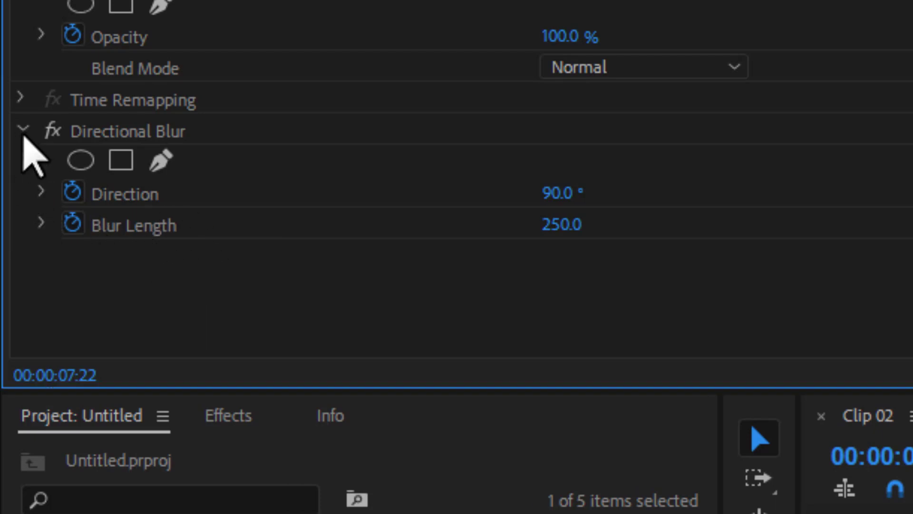
click(116, 136)
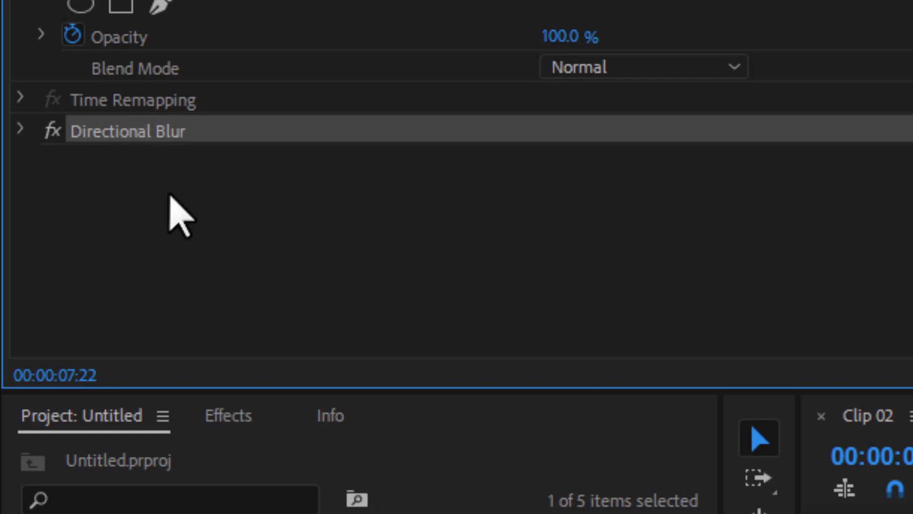
right_click(143, 136)
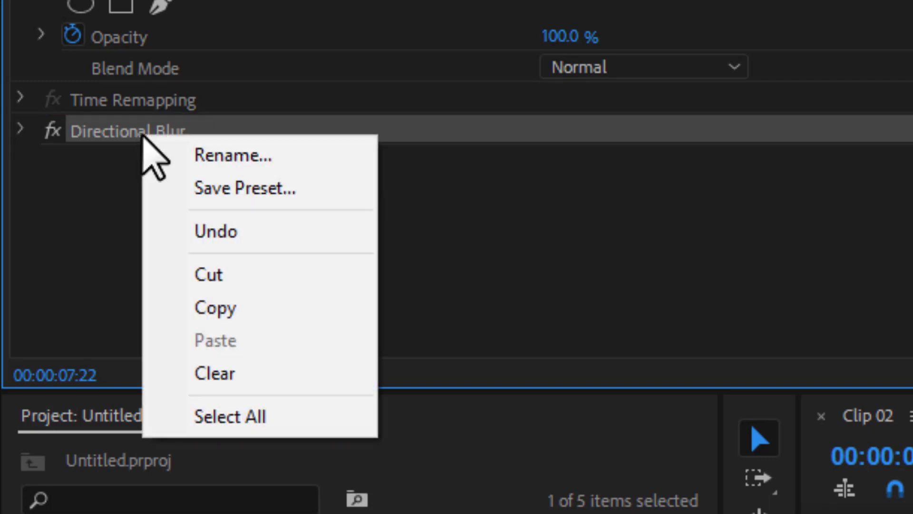
click(236, 189)
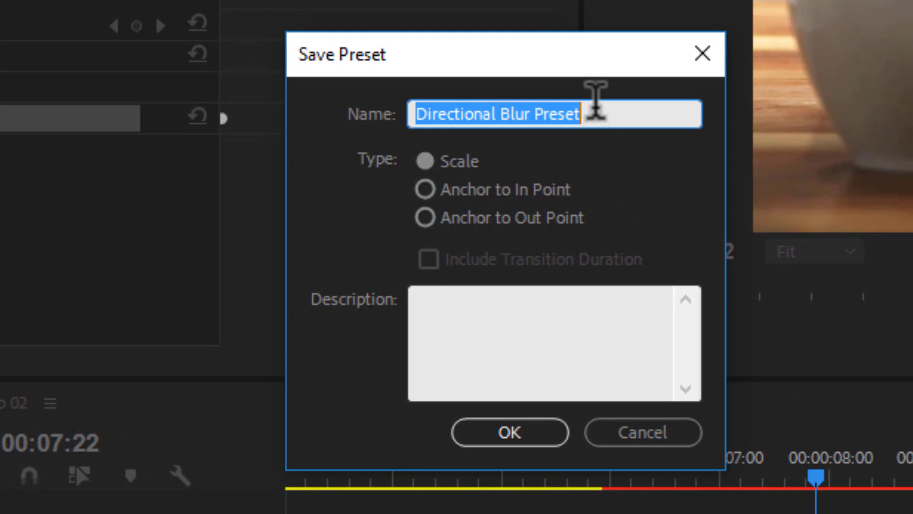
text(Whip)
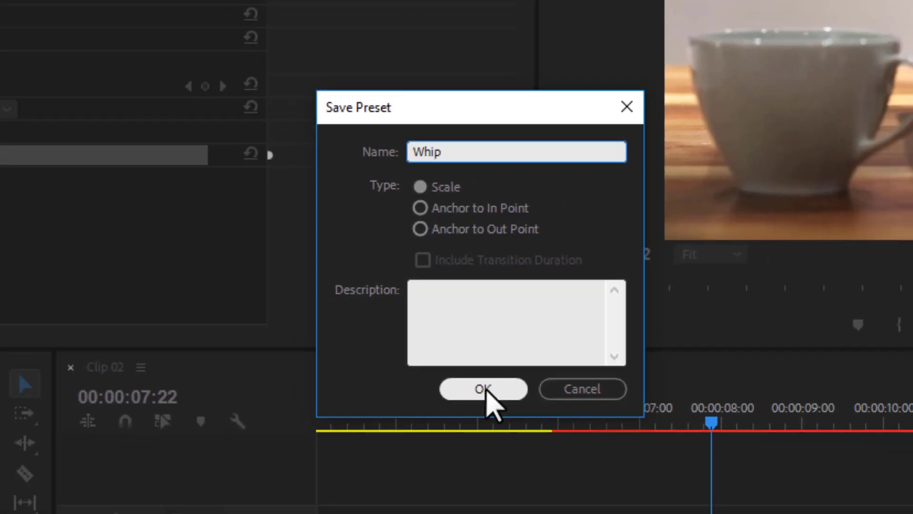
click(511, 433)
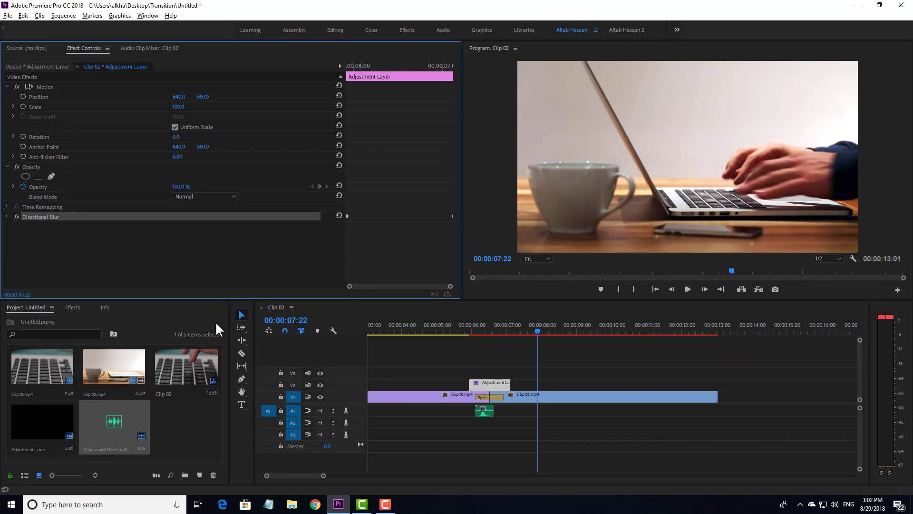
Clear the blur search in the effects library and expand the Presets folder to locate the Whip preset.
click(71, 307)
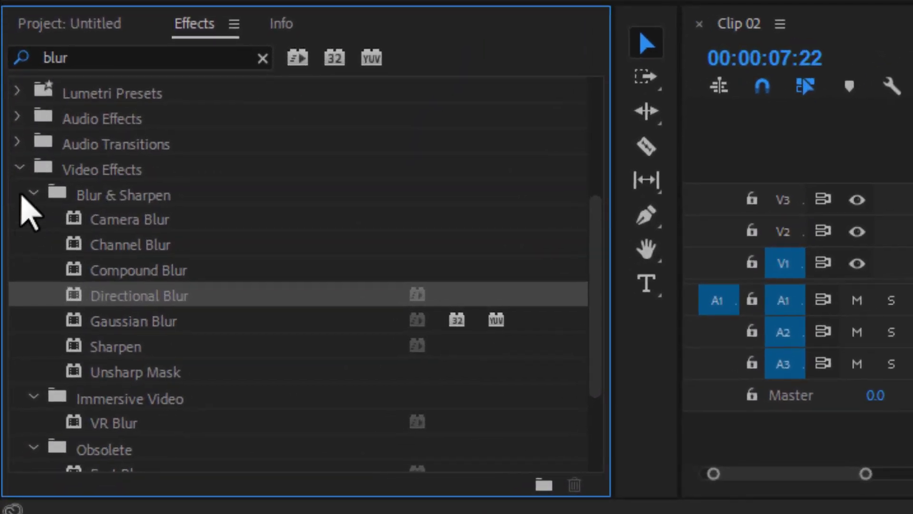
click(263, 58)
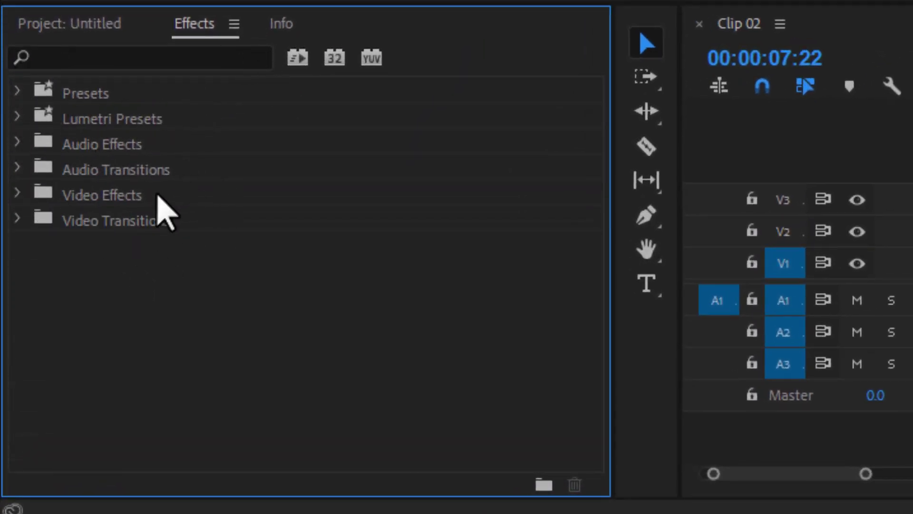
click(18, 91)
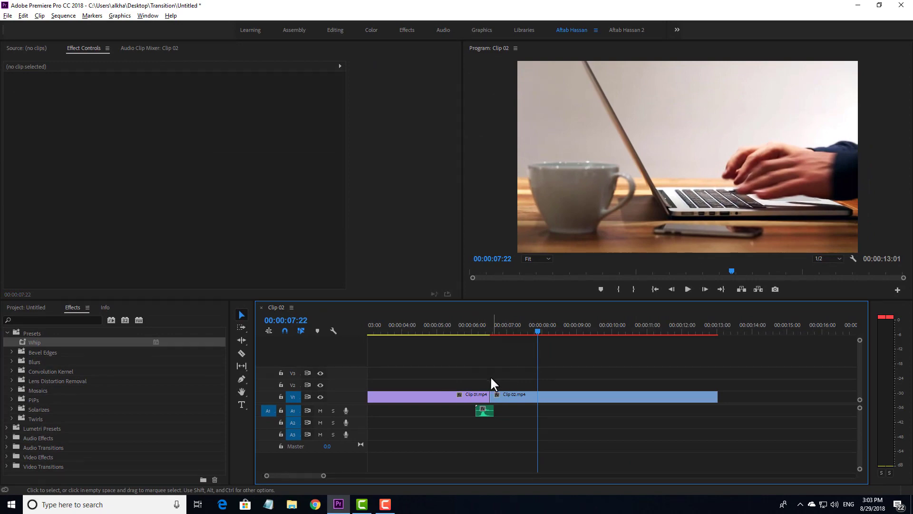
Create a 1280 × 720, 25 fps adjustment layer and place it on V2 across the cut between Clip 01 and Clip 02.
click(34, 306)
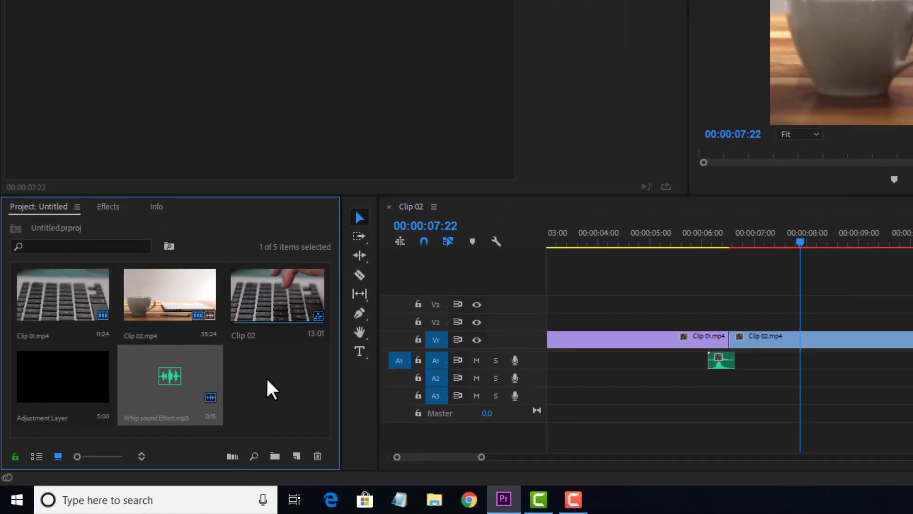
click(296, 456)
click(353, 328)
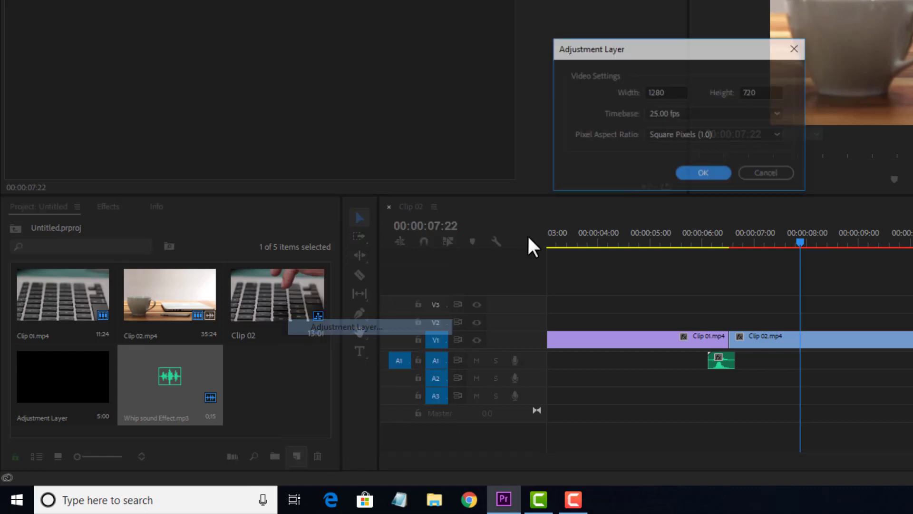
key(Return)
drag(251, 408, 721, 309)
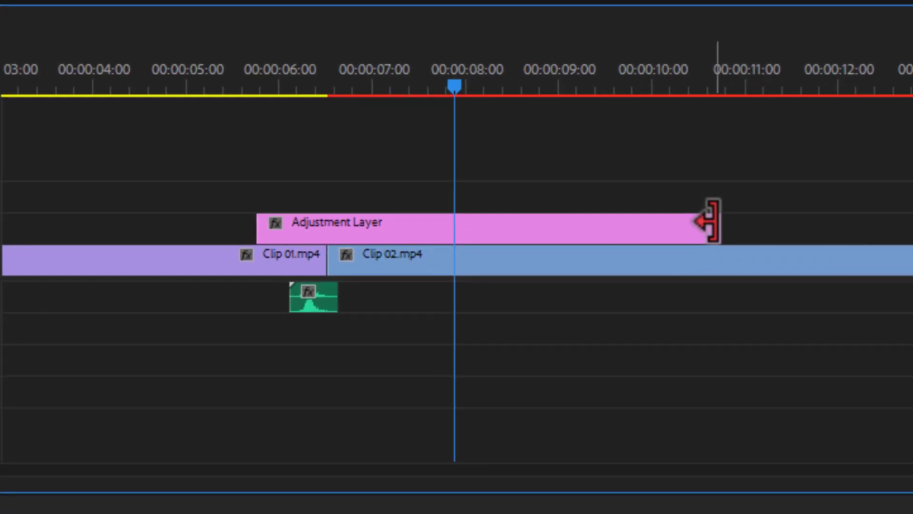
Shorten the adjustment layer on V2 to about 1.5 seconds around the cut and apply the saved Whip preset to it.
drag(709, 221, 393, 219)
click(271, 110)
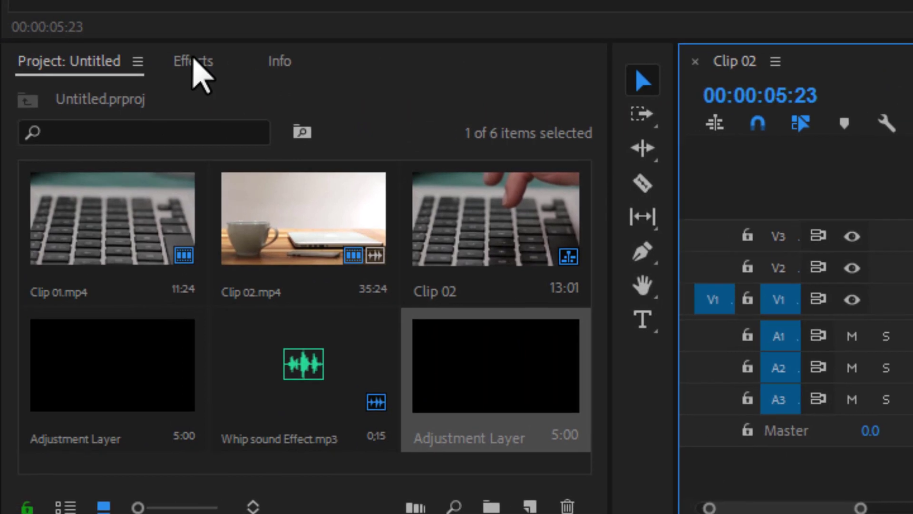
click(195, 62)
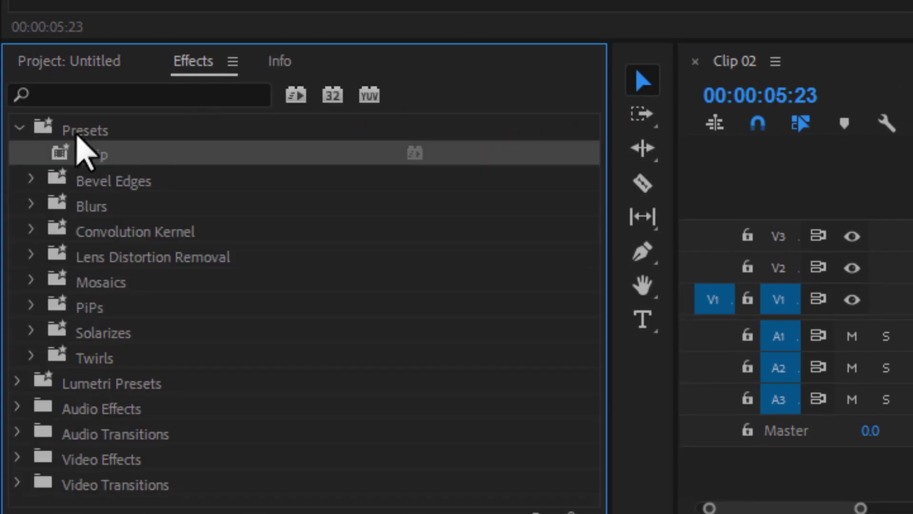
drag(83, 152, 912, 281)
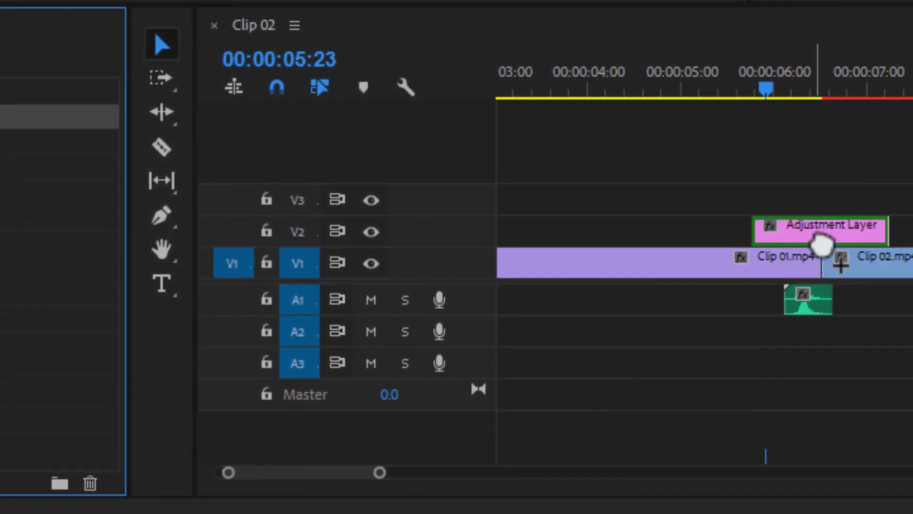
drag(821, 245, 825, 244)
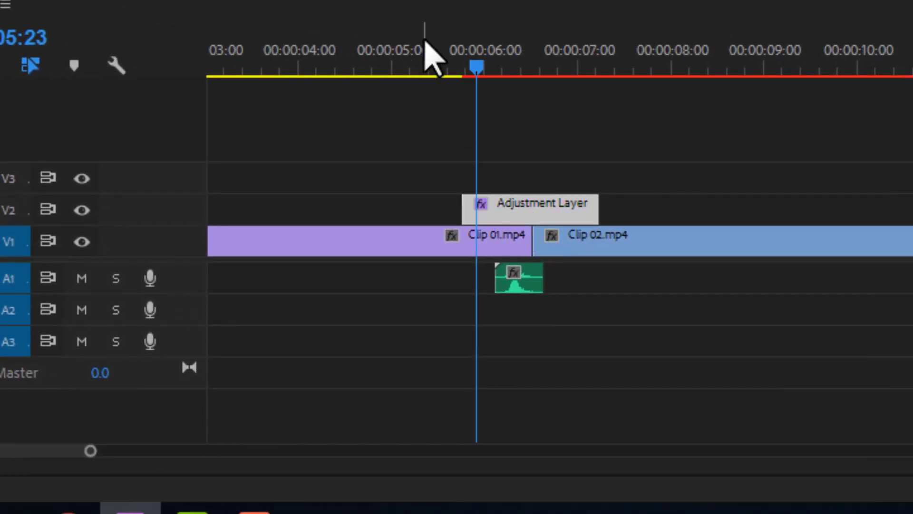
Play the sequence from before the cut to check the Whip preset's blur across the transition.
drag(467, 52, 320, 55)
key(space)
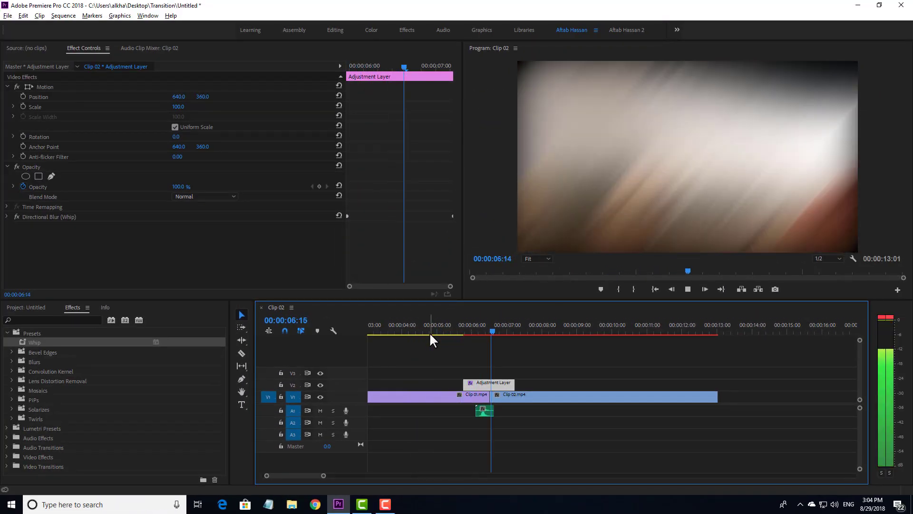
key(space)
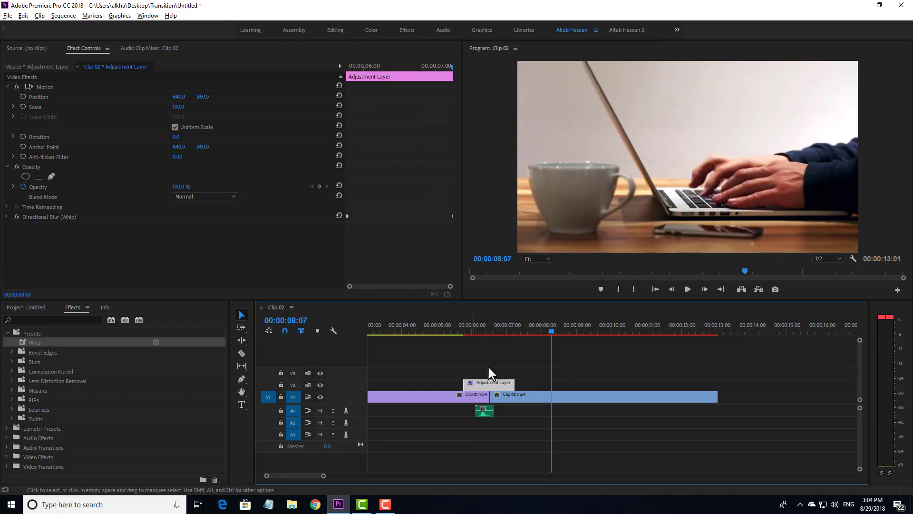
Trim the adjustment layer to about 0.9 seconds around the cut and delete the whip sound clip from A1.
drag(510, 382, 472, 383)
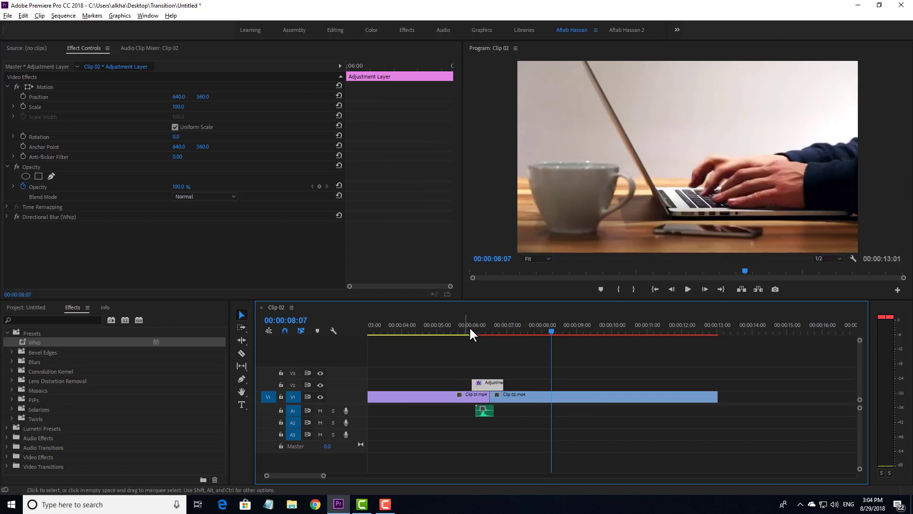
click(483, 411)
key(Delete)
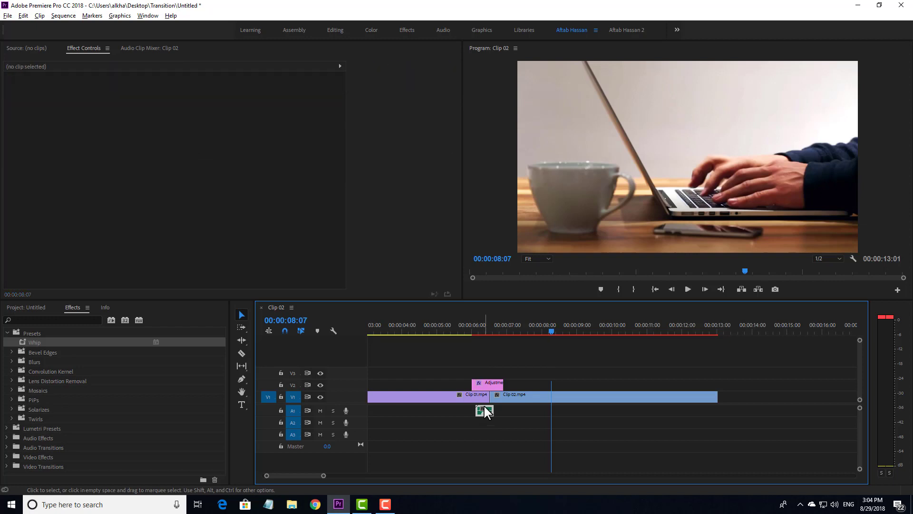
Play through the cut to review the transition with the shortened adjustment layer and no whip sound.
click(442, 334)
key(space)
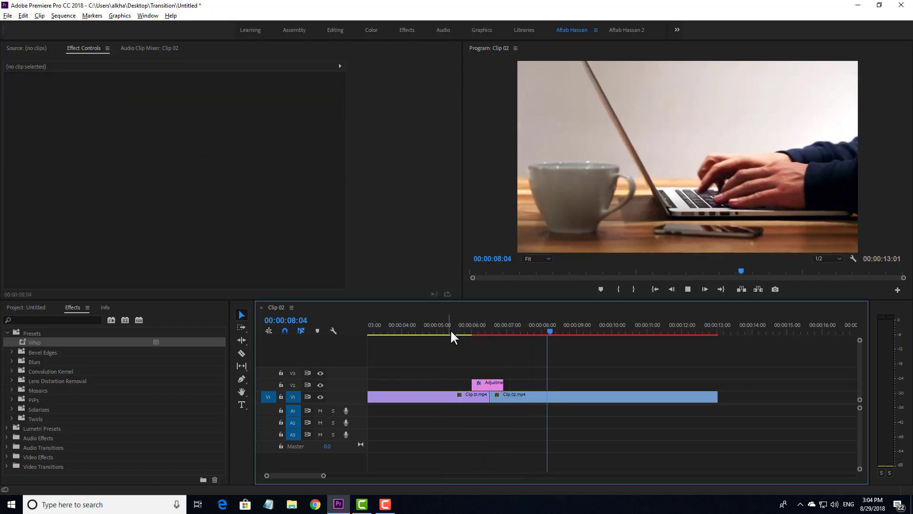
key(space)
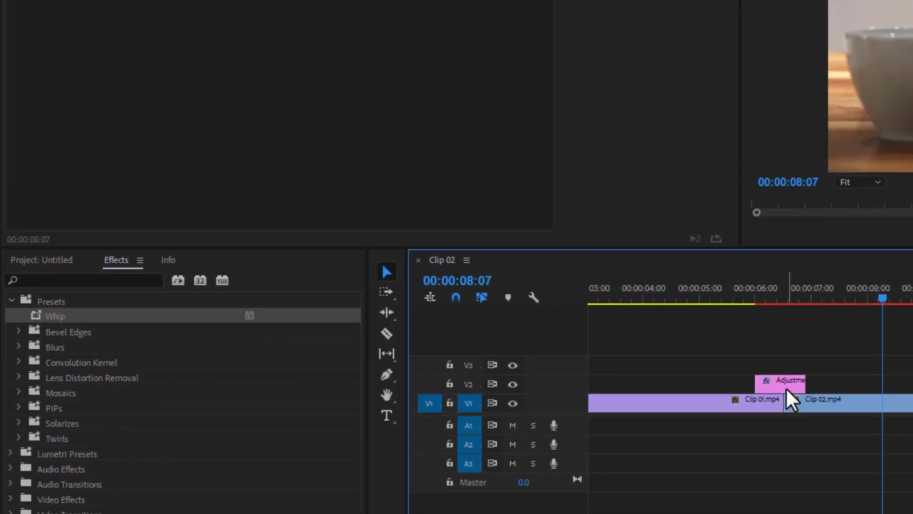
scroll(773, 392, down, 5)
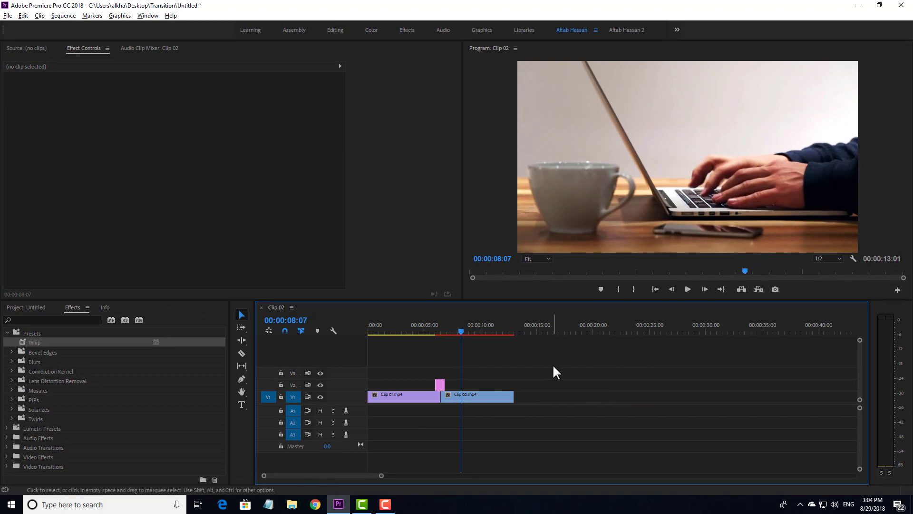
drag(423, 384, 423, 382)
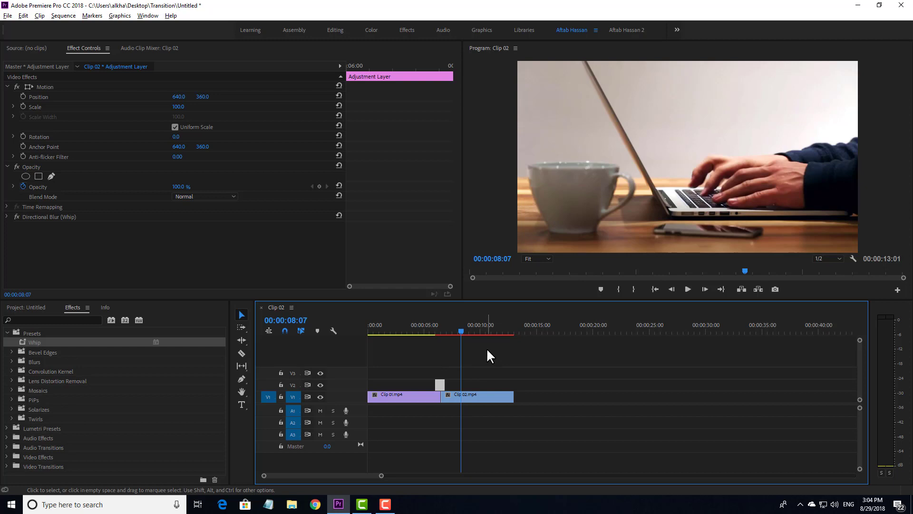
click(395, 508)
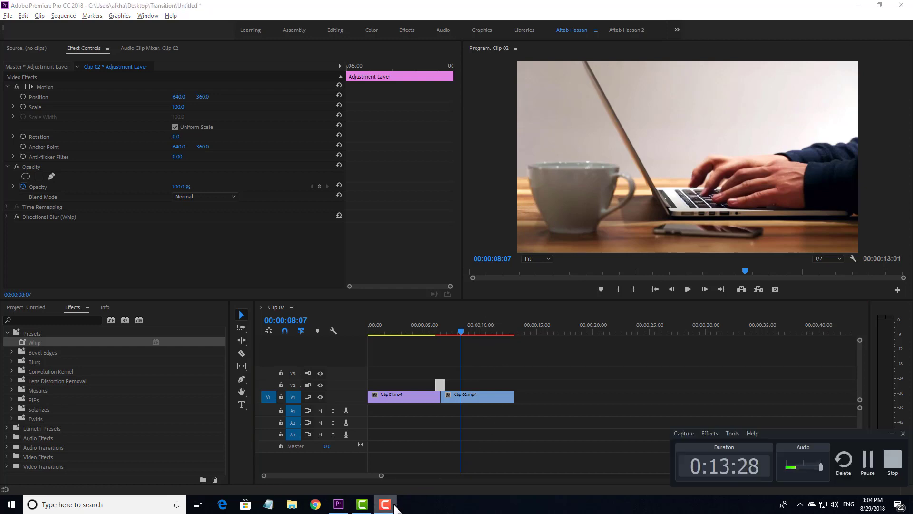
click(393, 507)
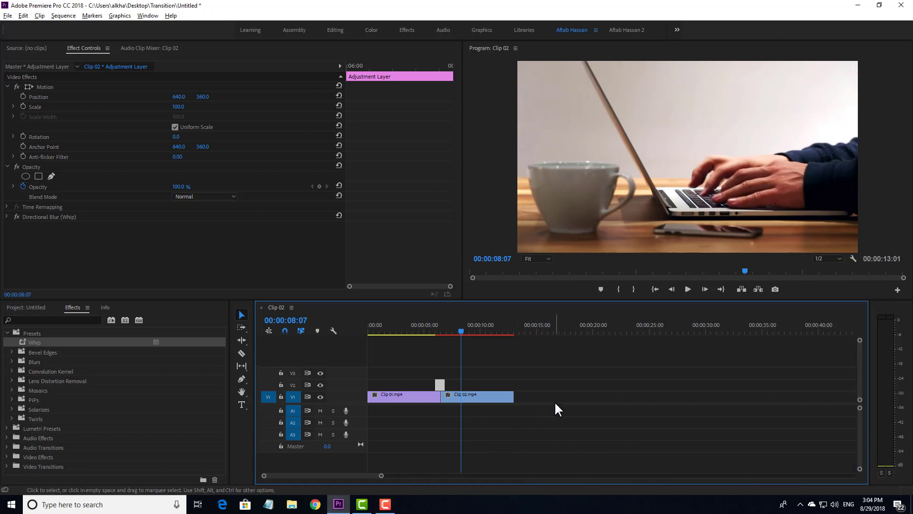